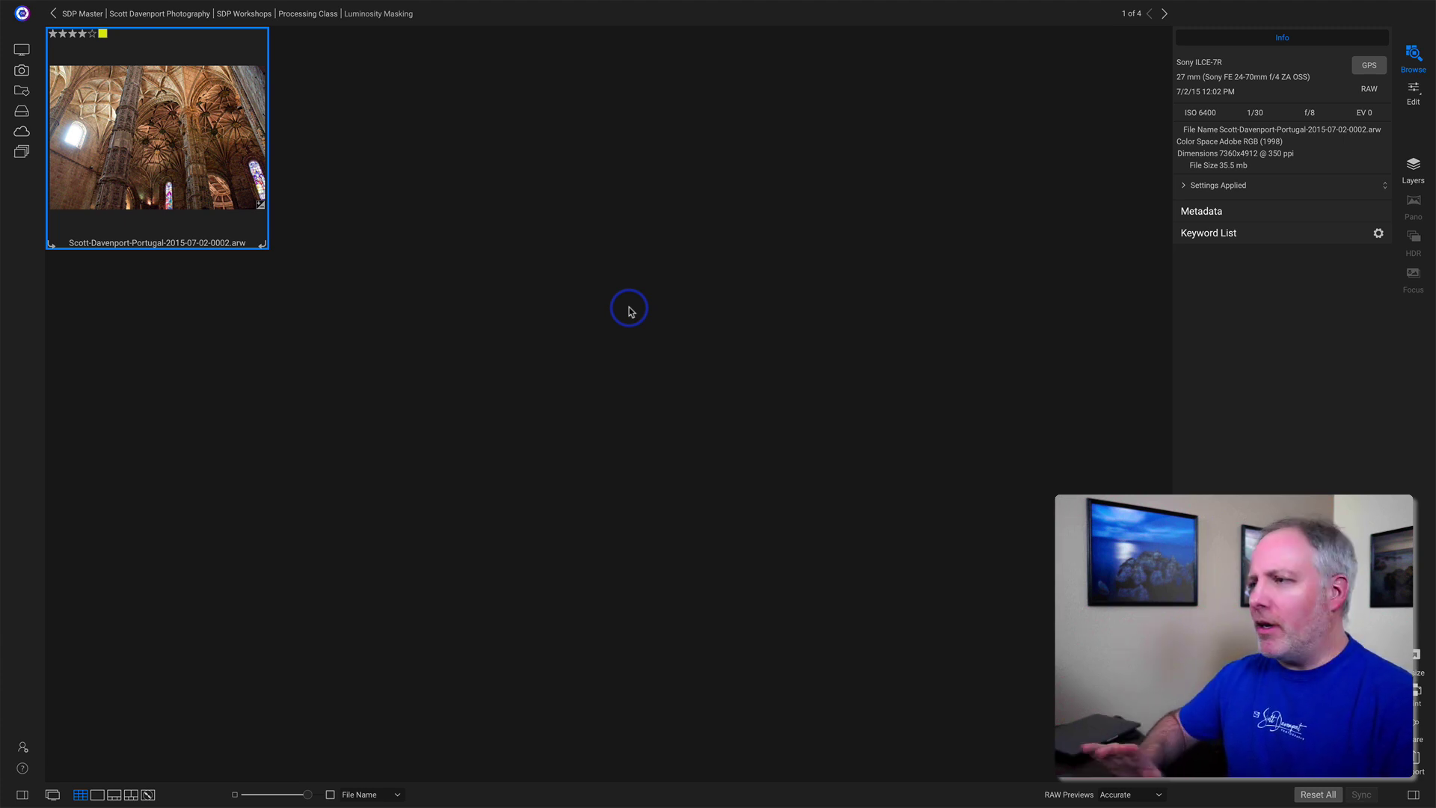
- Open the cathedral raw photo full-size and briefly expand the Settings Applied list in Info
double_click(228, 183)
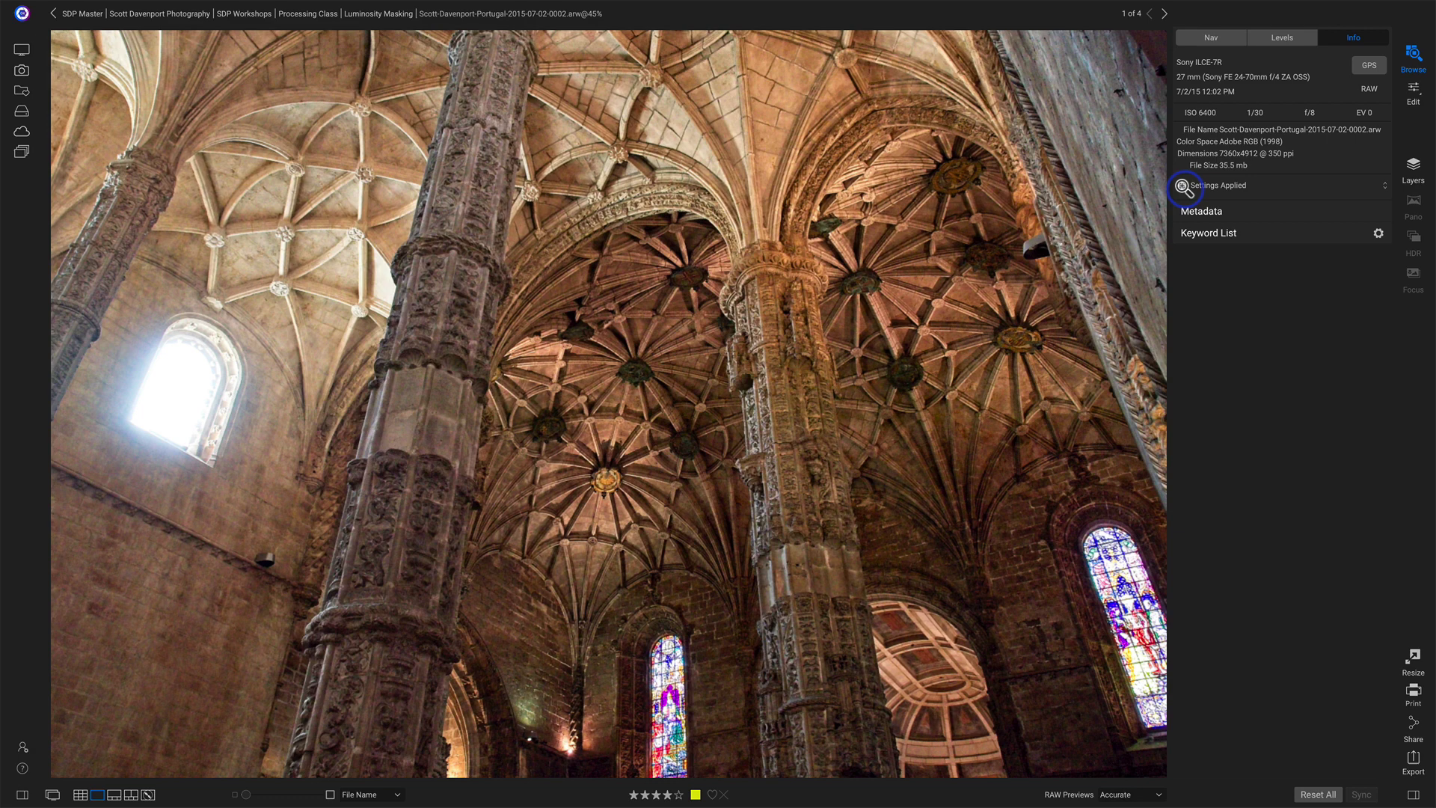
click(1184, 185)
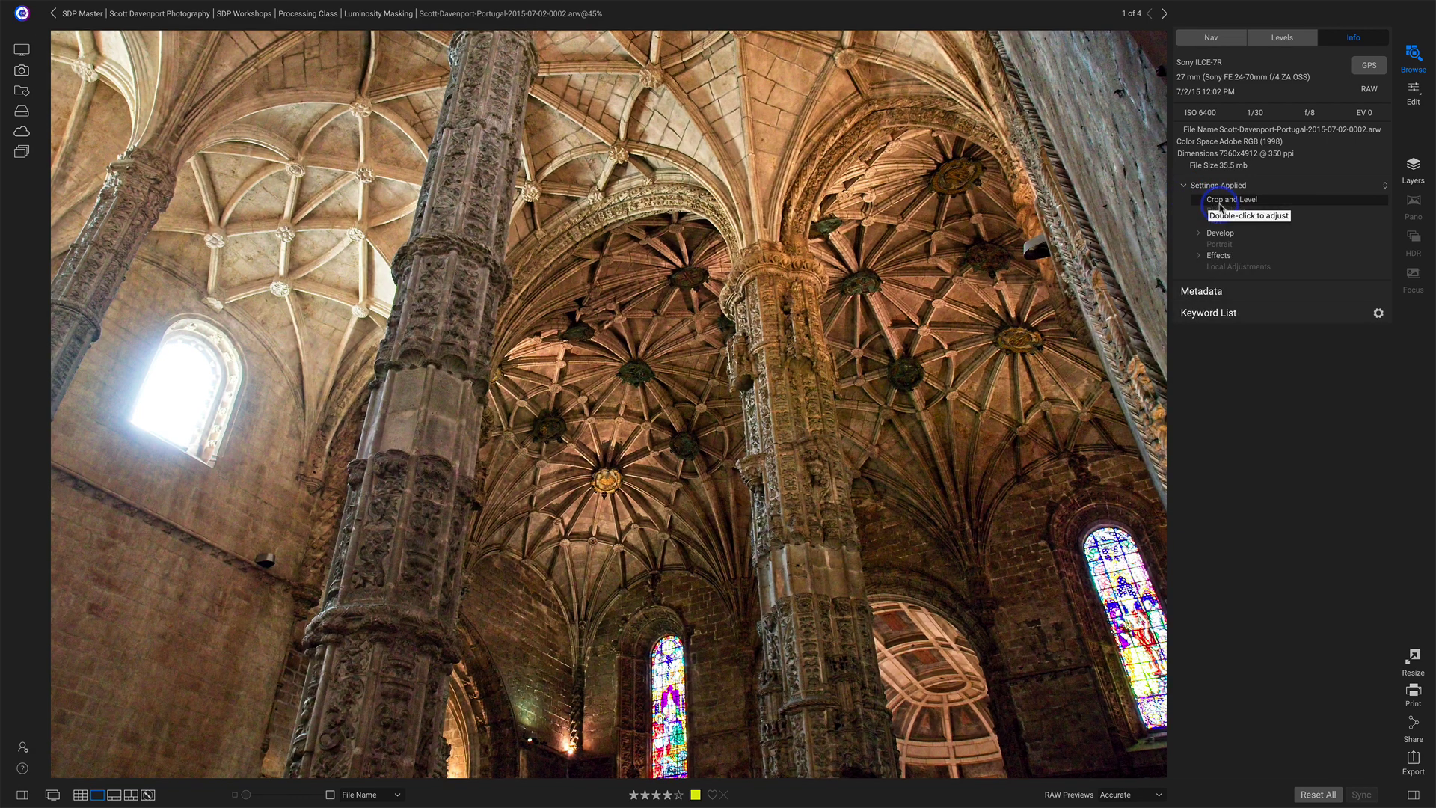
click(1183, 186)
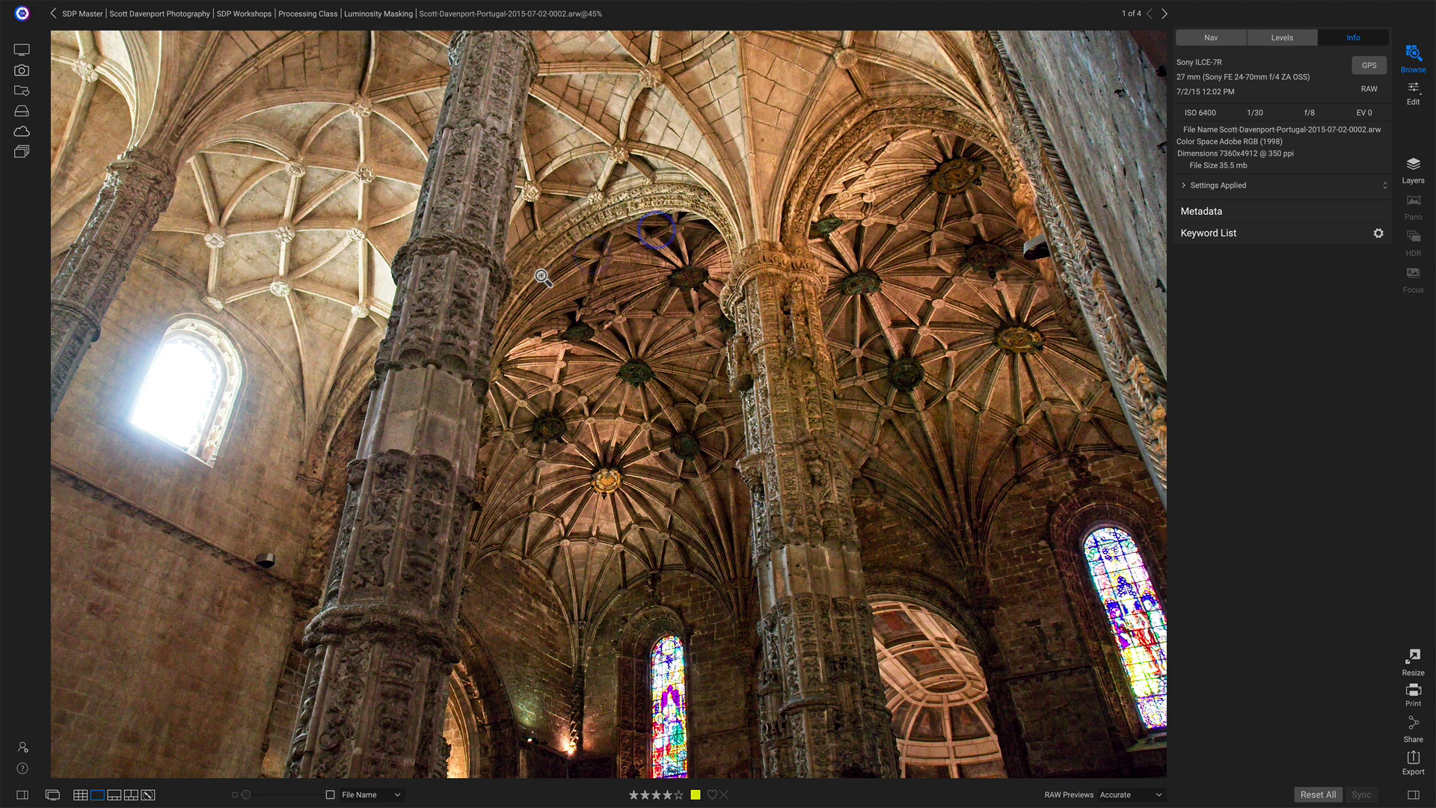
- Choose Send to Luminar 4 from the cathedral photo's context menu
right_click(279, 199)
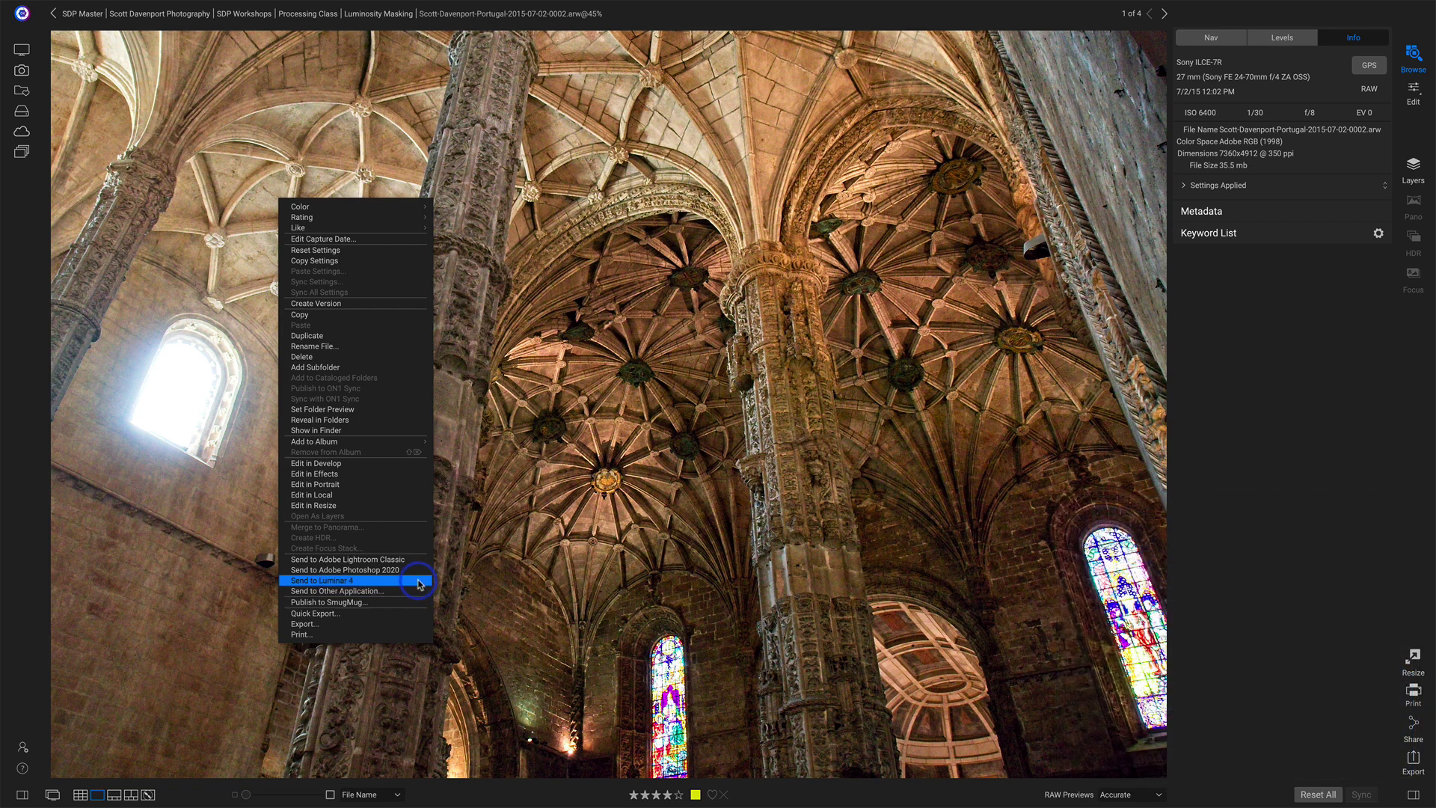
click(419, 584)
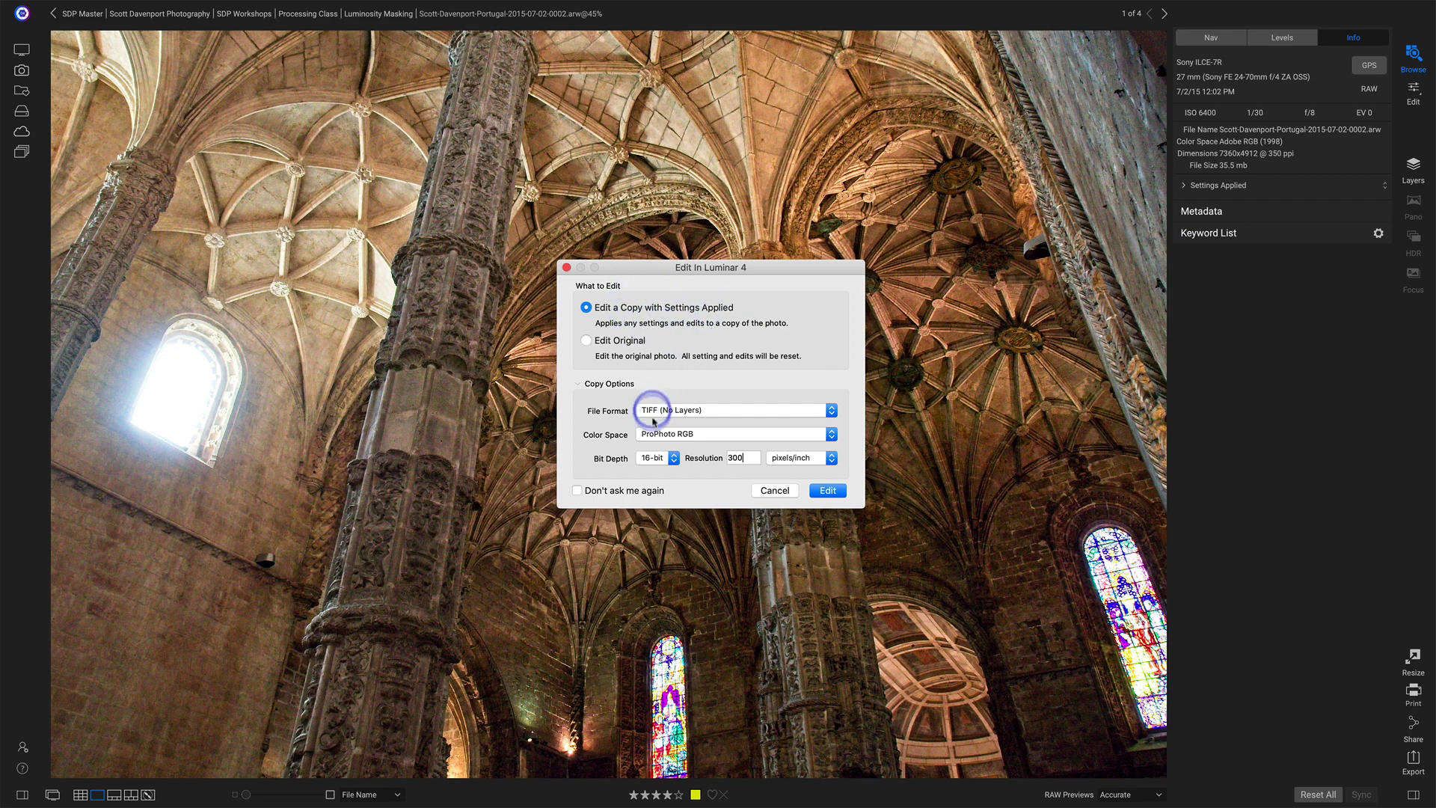
- Review the Edit In Luminar 4 copy format options, keeping a 16-bit ProPhoto RGB TIFF
click(579, 383)
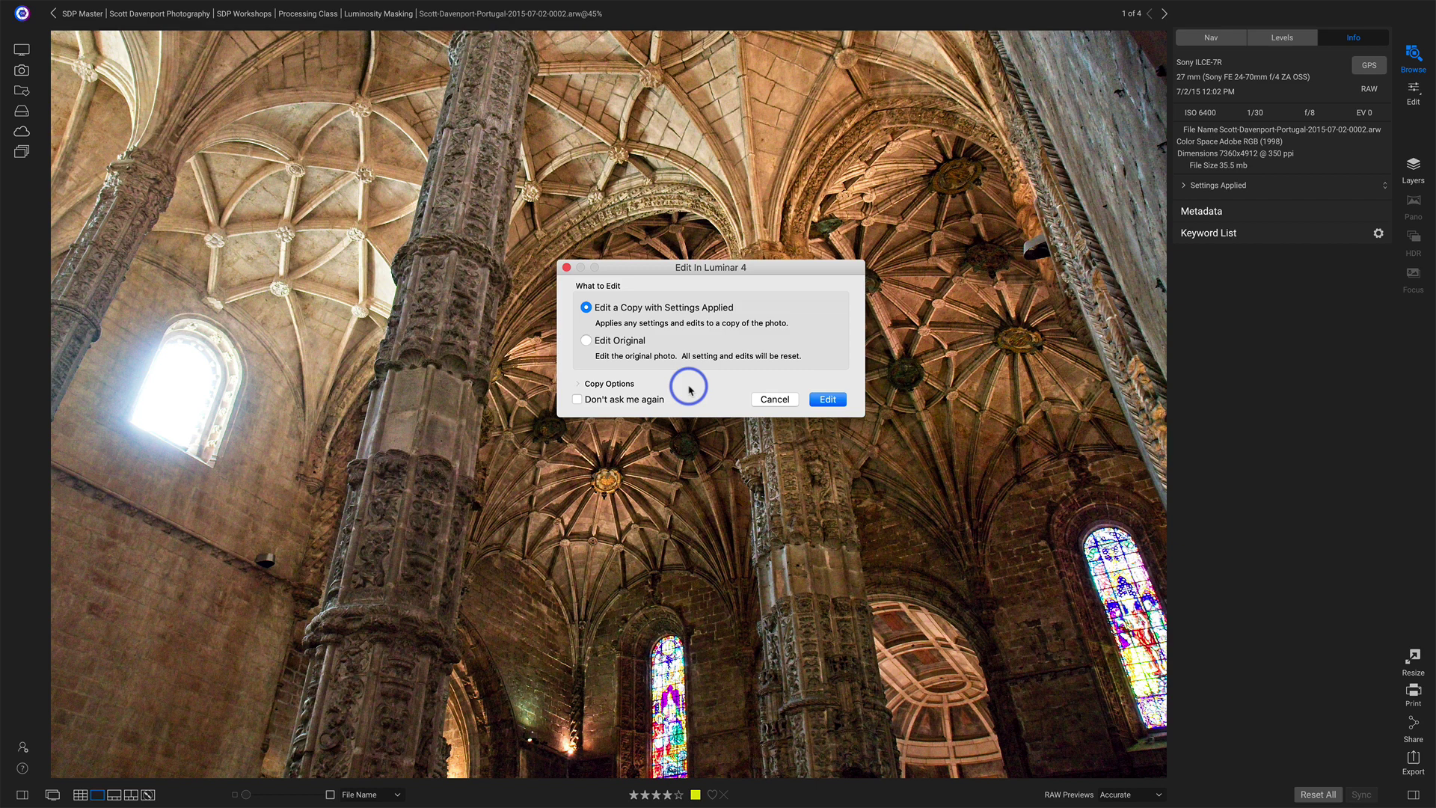
click(588, 385)
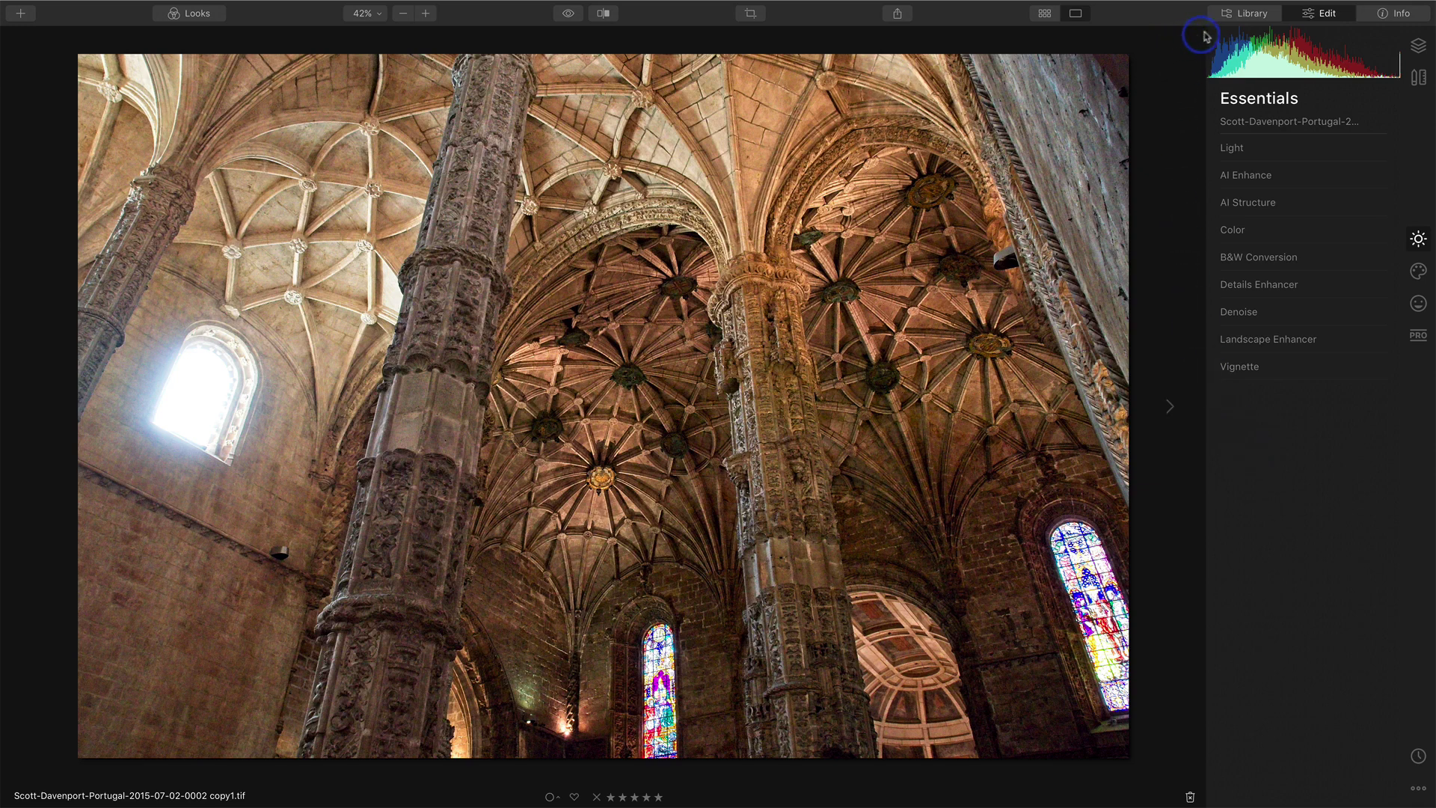
- Switch to Luminar 4's Library to view its shortcuts
click(1249, 15)
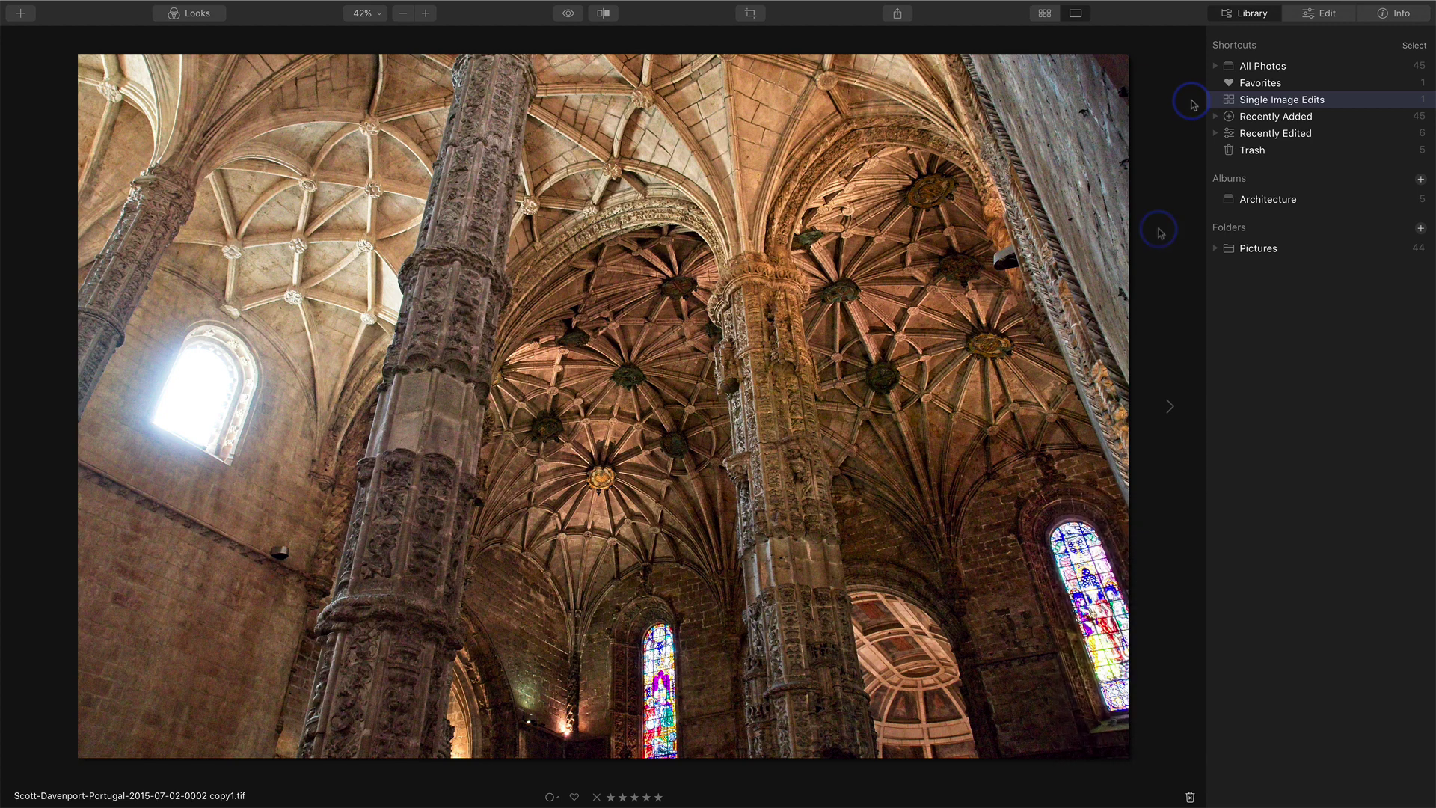
- Raise the Essentials AI Structure amount to 20
click(1313, 17)
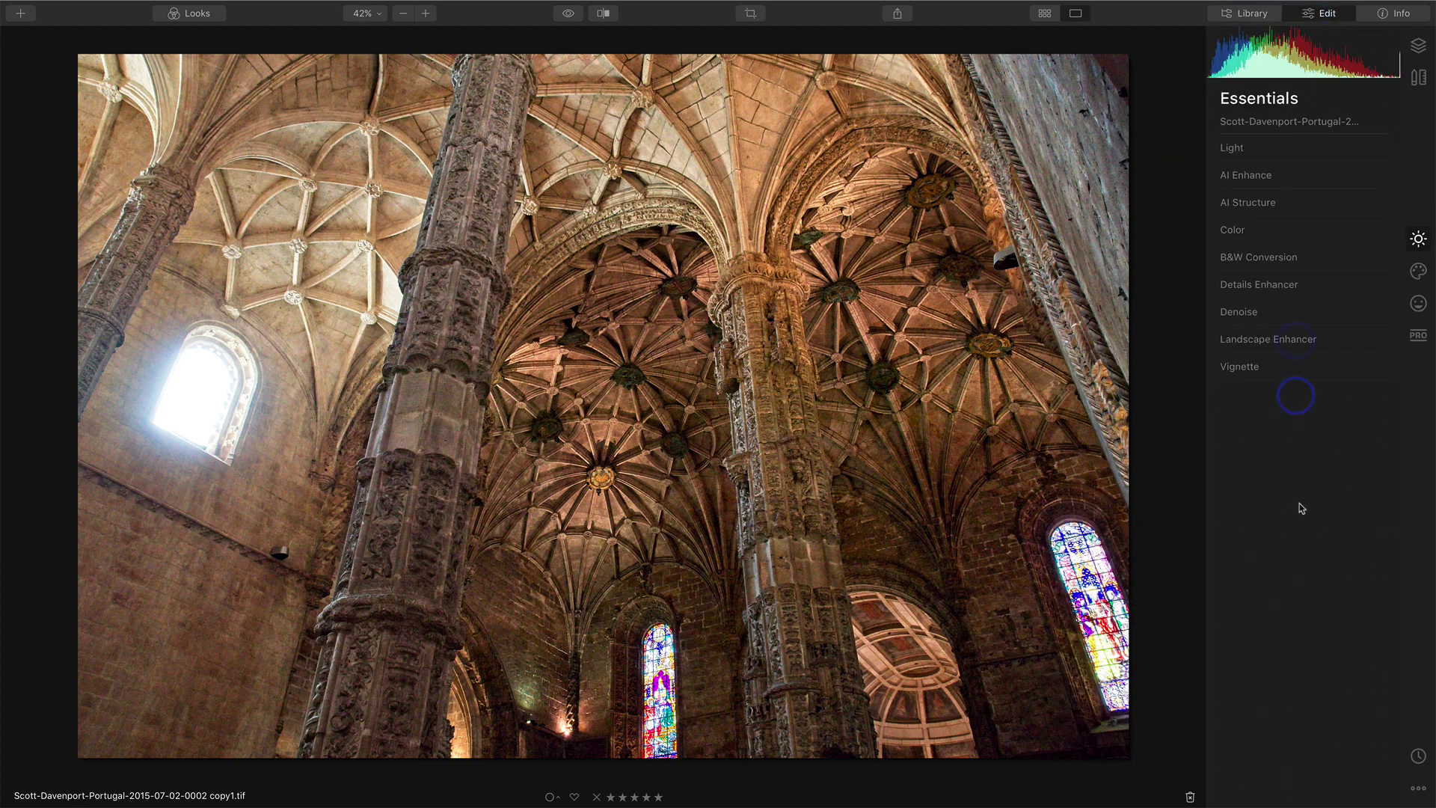
click(1300, 507)
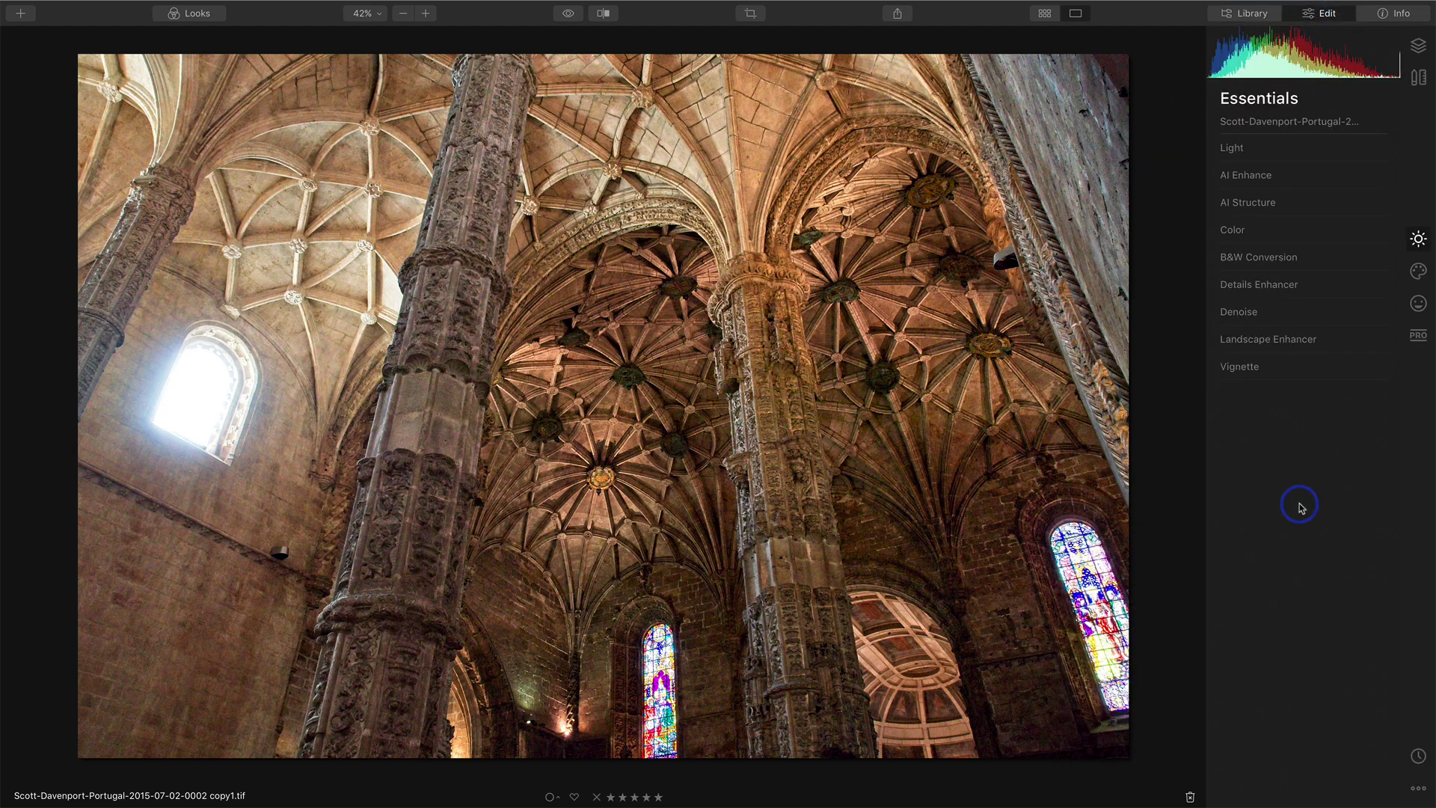
click(1295, 202)
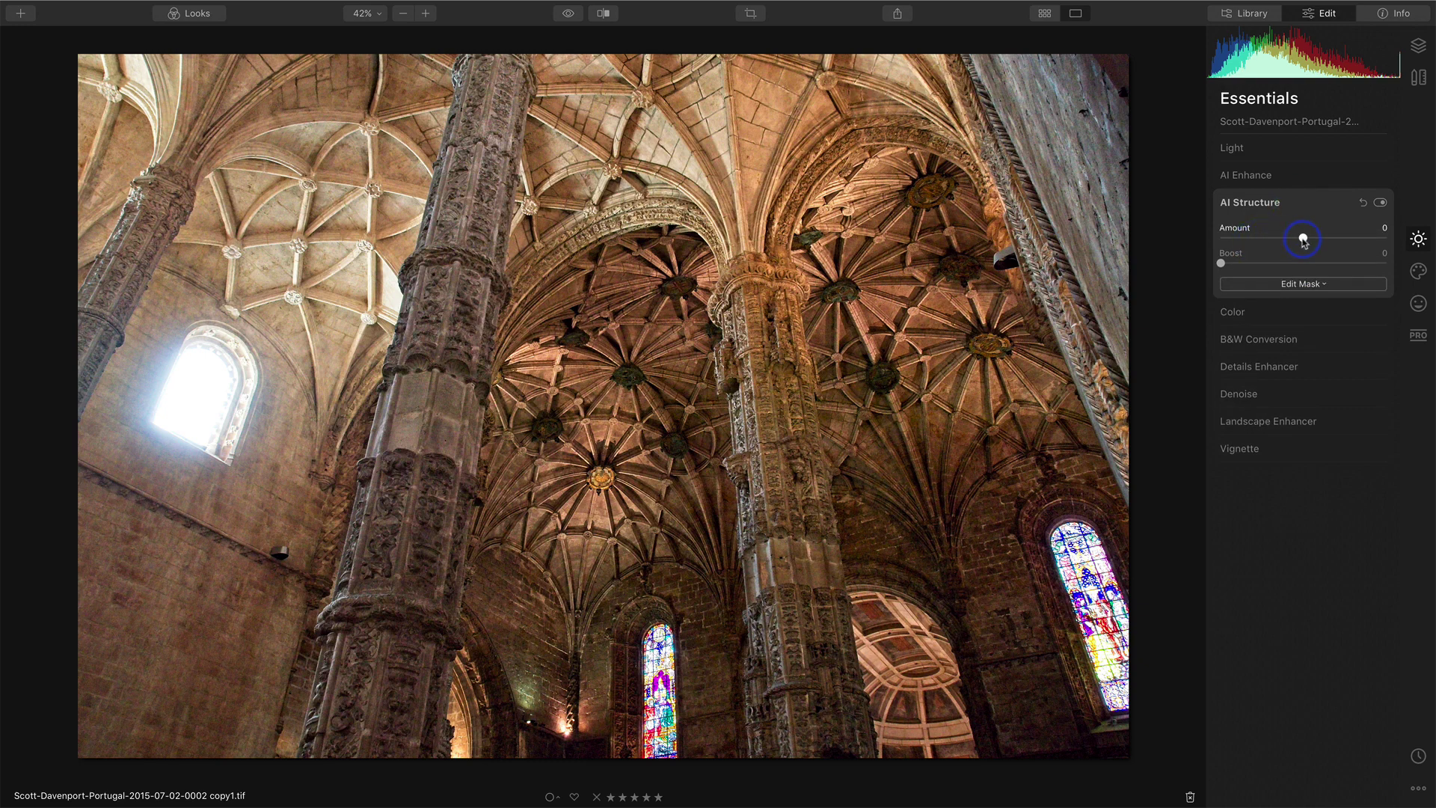
drag(1304, 241, 1322, 242)
- Add Sunrays at amount 12 with the sun centre beside the left window
click(1419, 273)
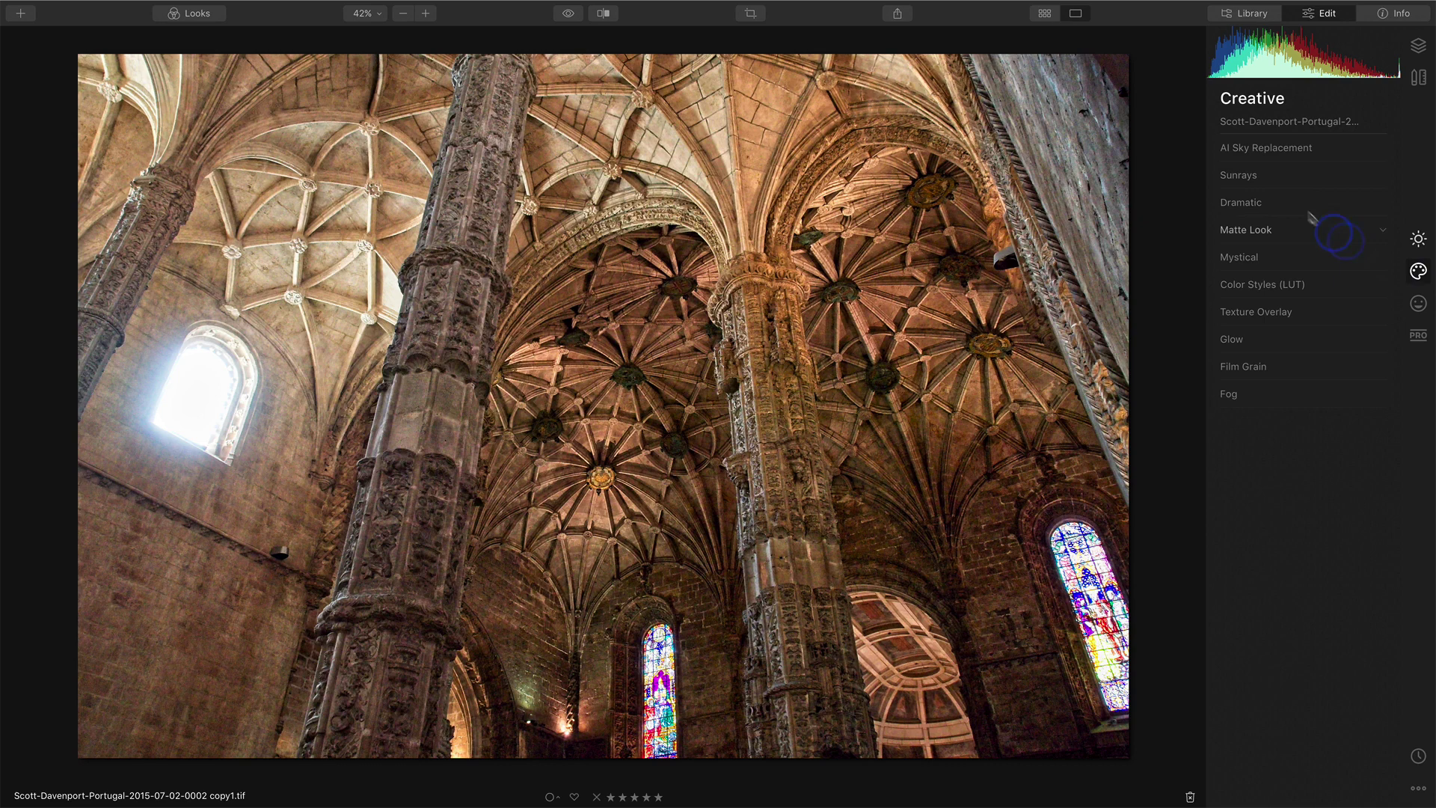
click(1295, 180)
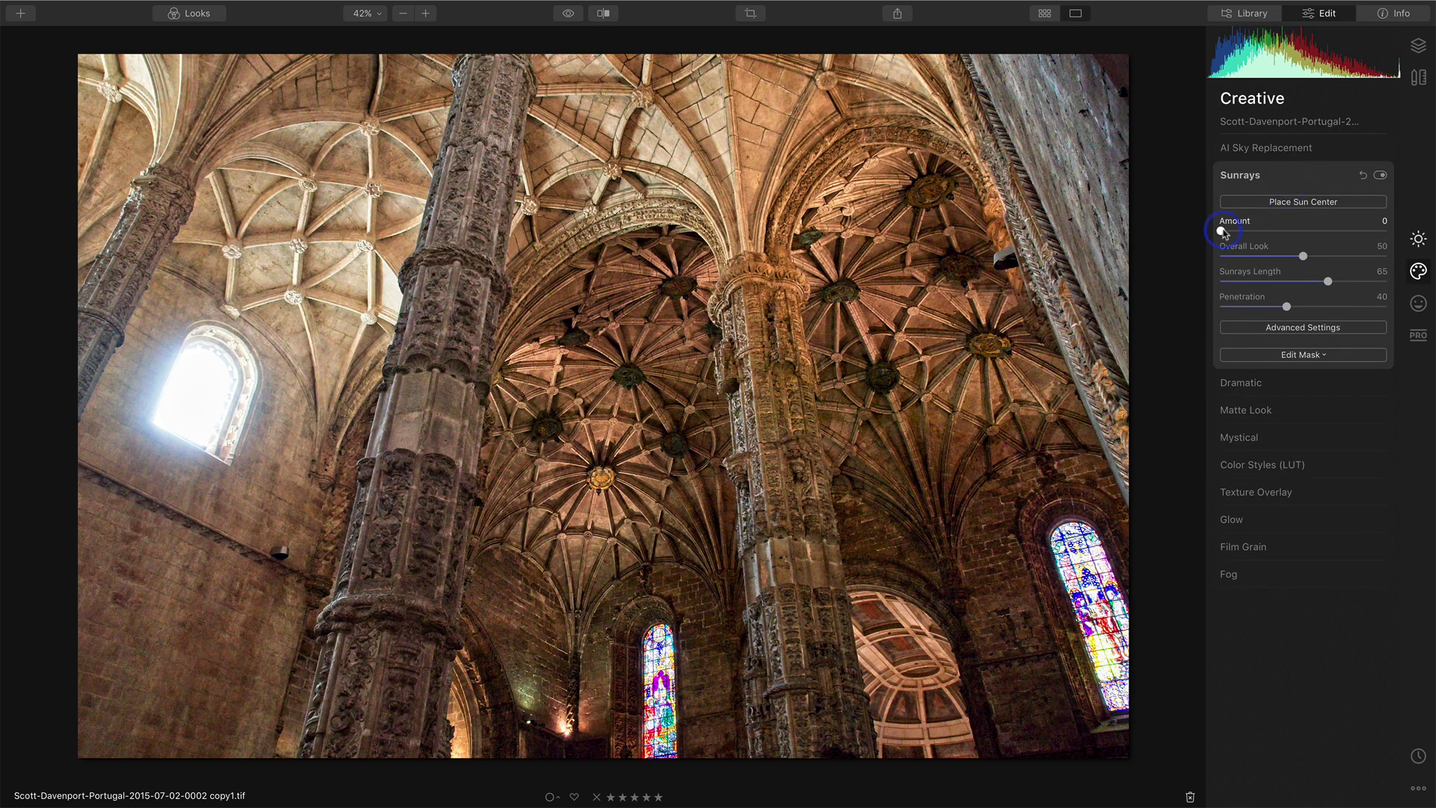
drag(1221, 231, 1245, 233)
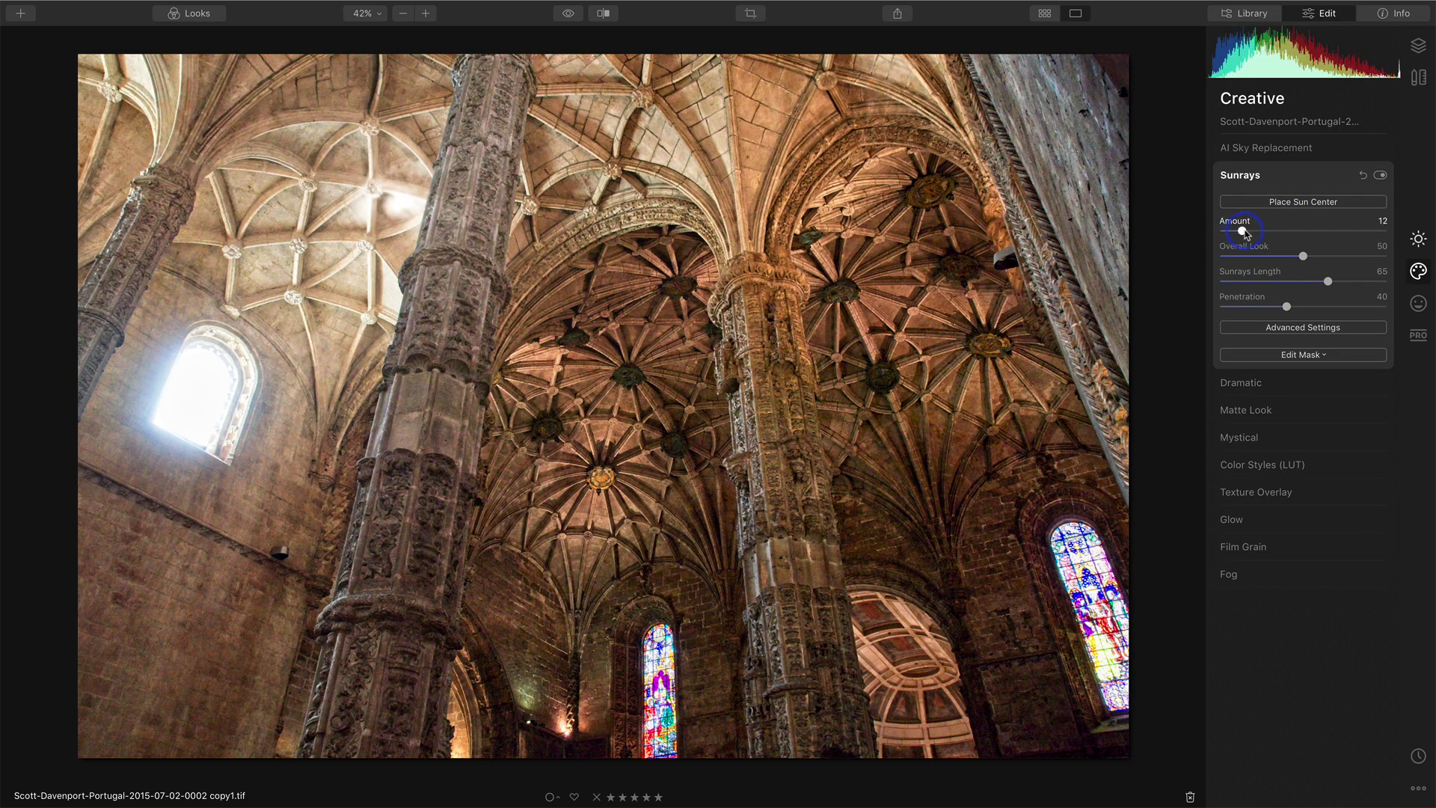
click(1282, 201)
drag(392, 199, 59, 346)
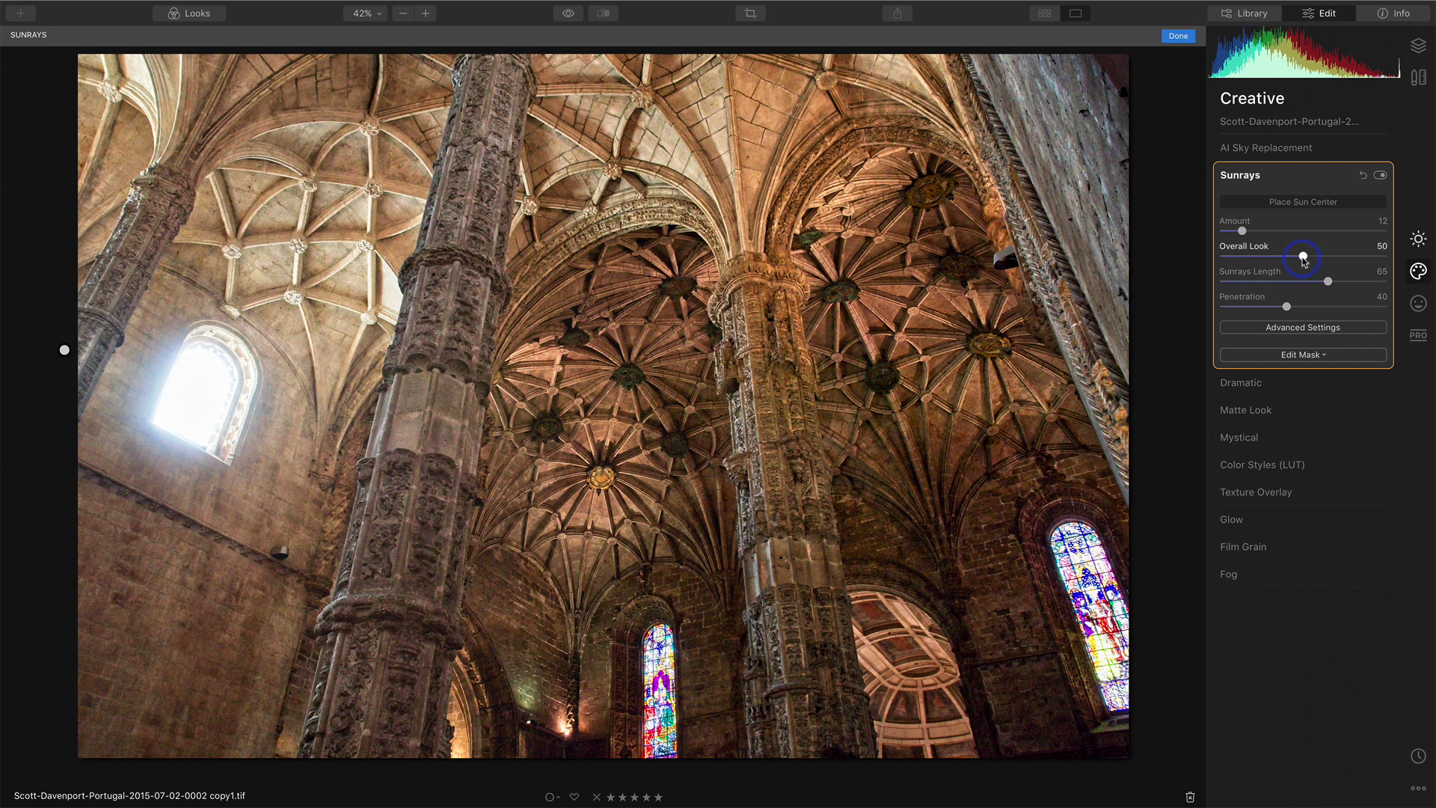
- Set Sunrays Overall Look to 48 and toggle the effect off and on to compare
drag(1306, 259, 1302, 256)
drag(1287, 307, 1340, 283)
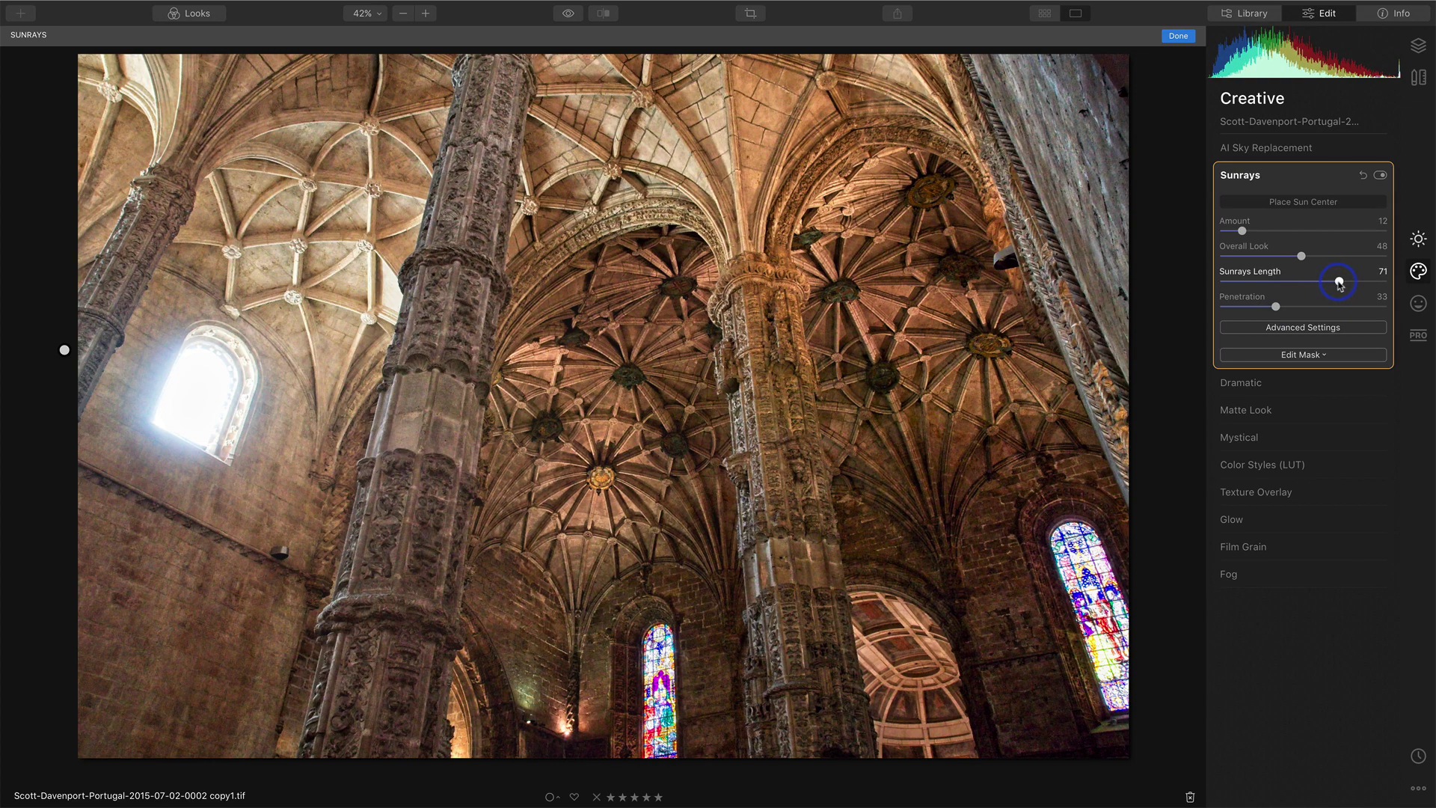
click(1380, 176)
click(1380, 177)
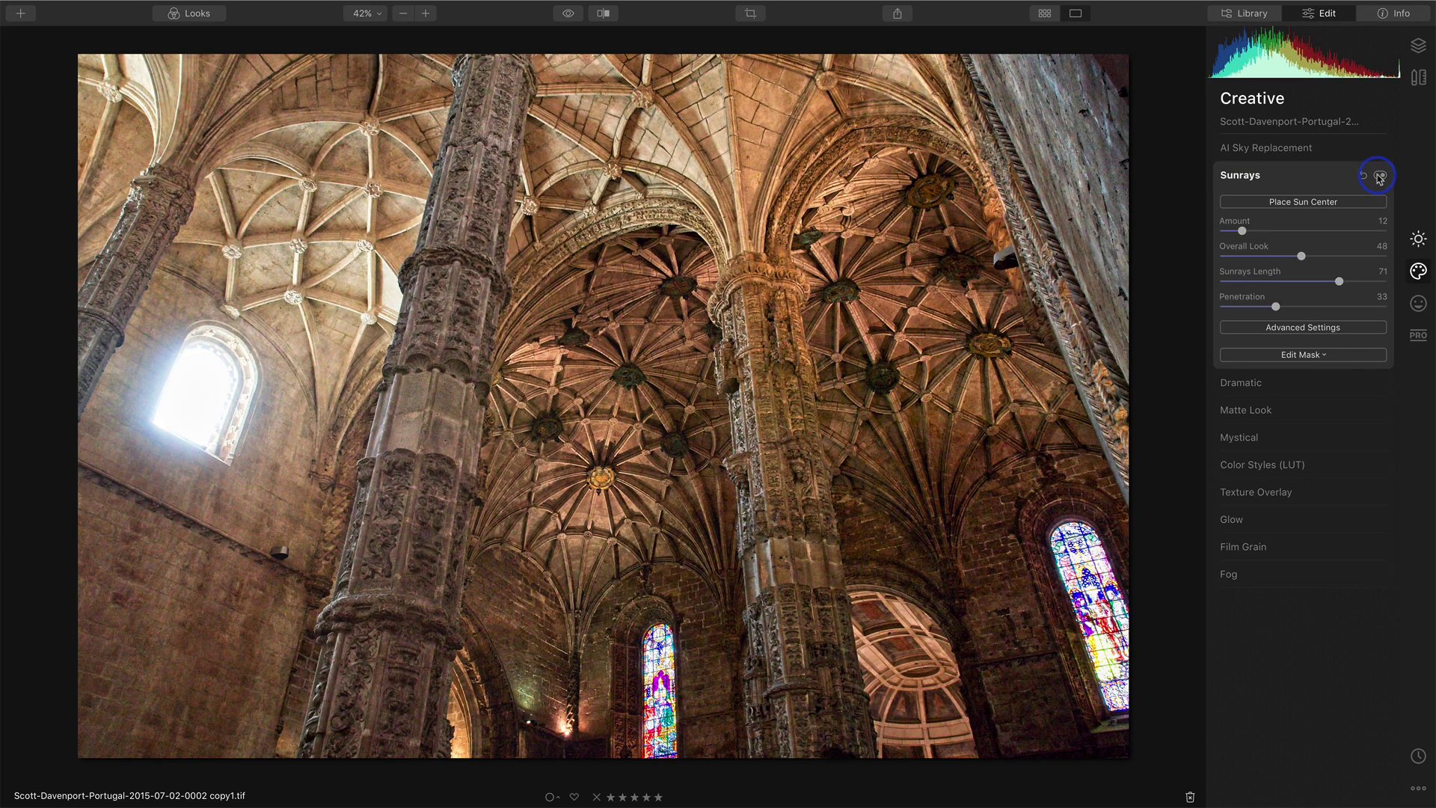
click(1380, 176)
click(1381, 175)
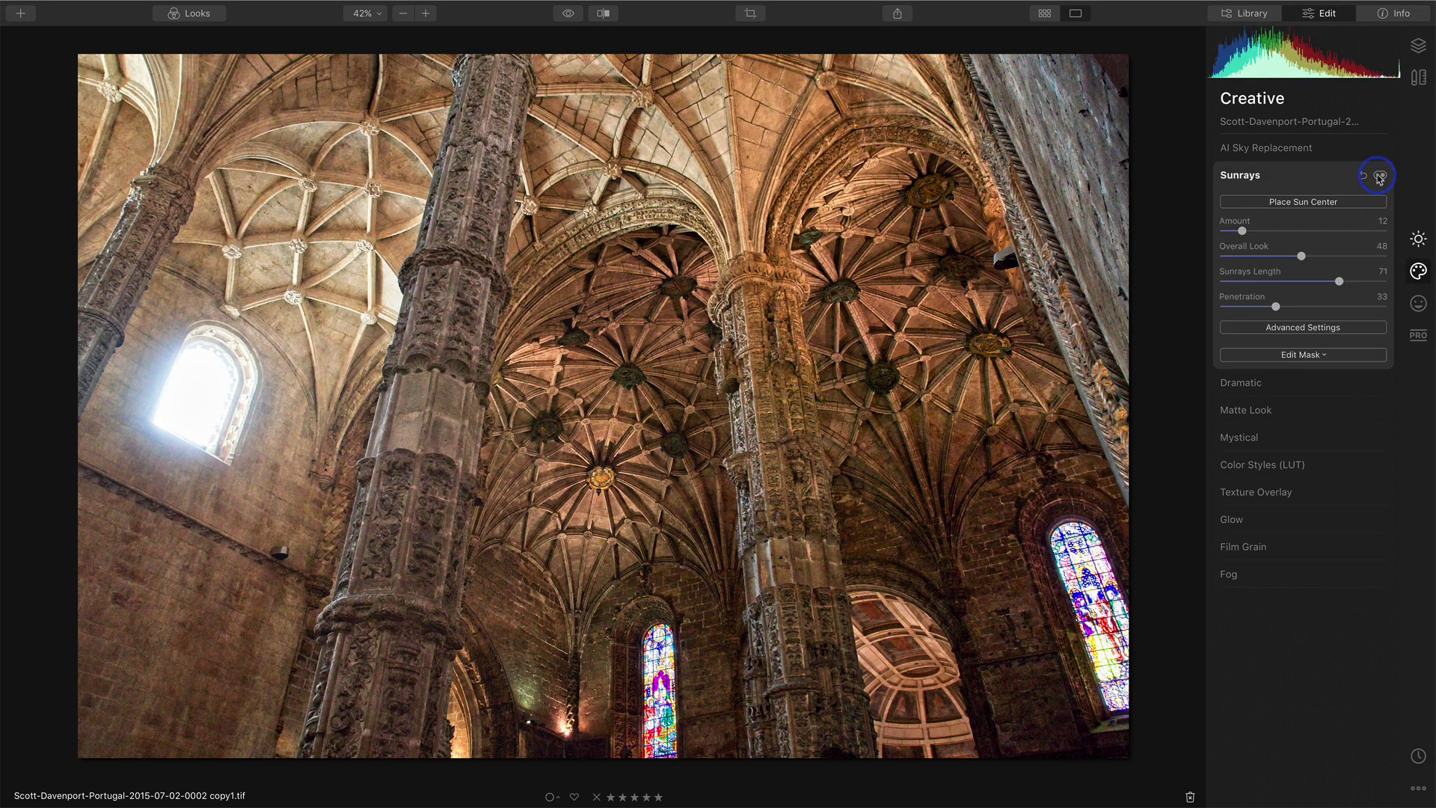
click(1280, 436)
- Give the cathedral copy a Mystical effect at amount 15, then bring up share options
drag(1222, 294, 1247, 294)
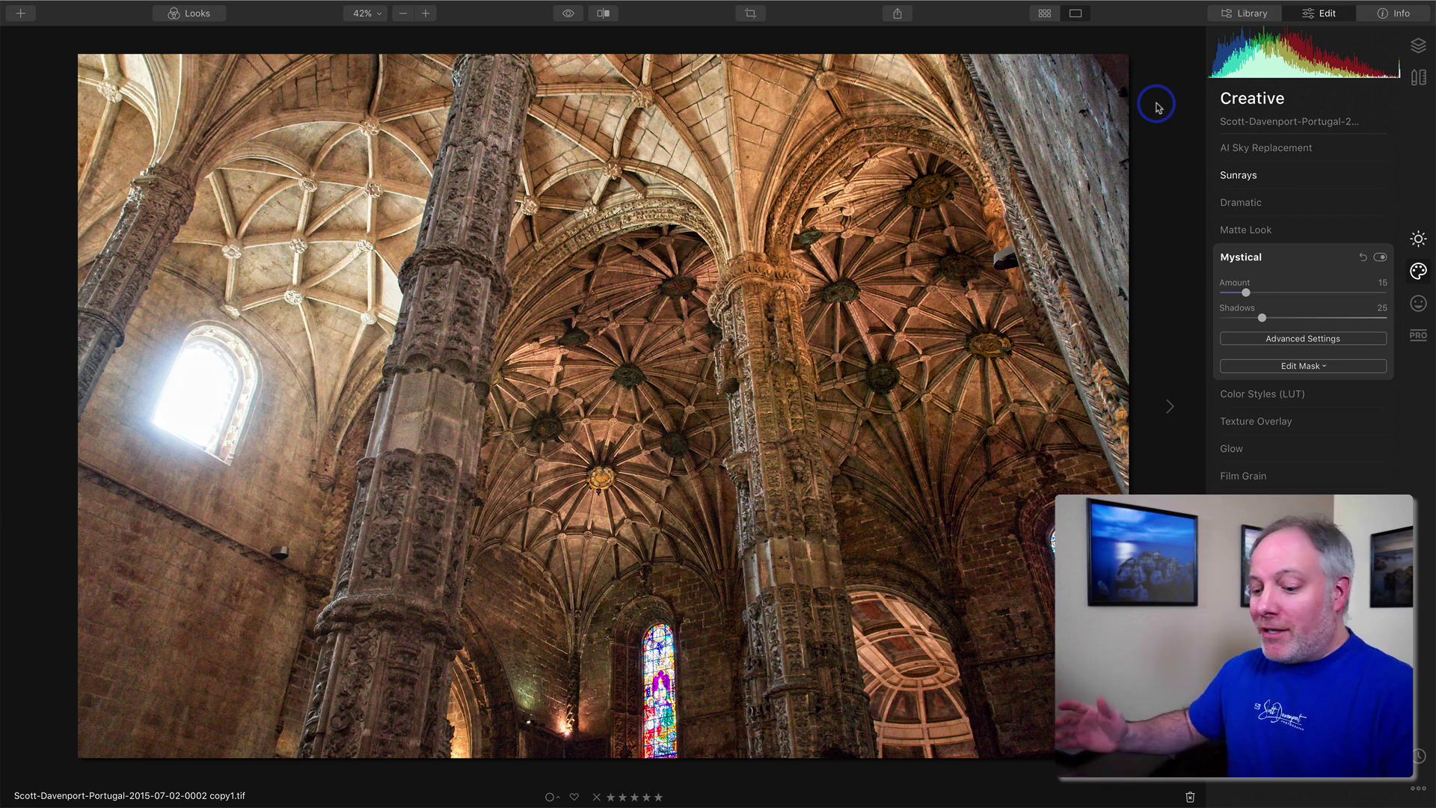
click(899, 17)
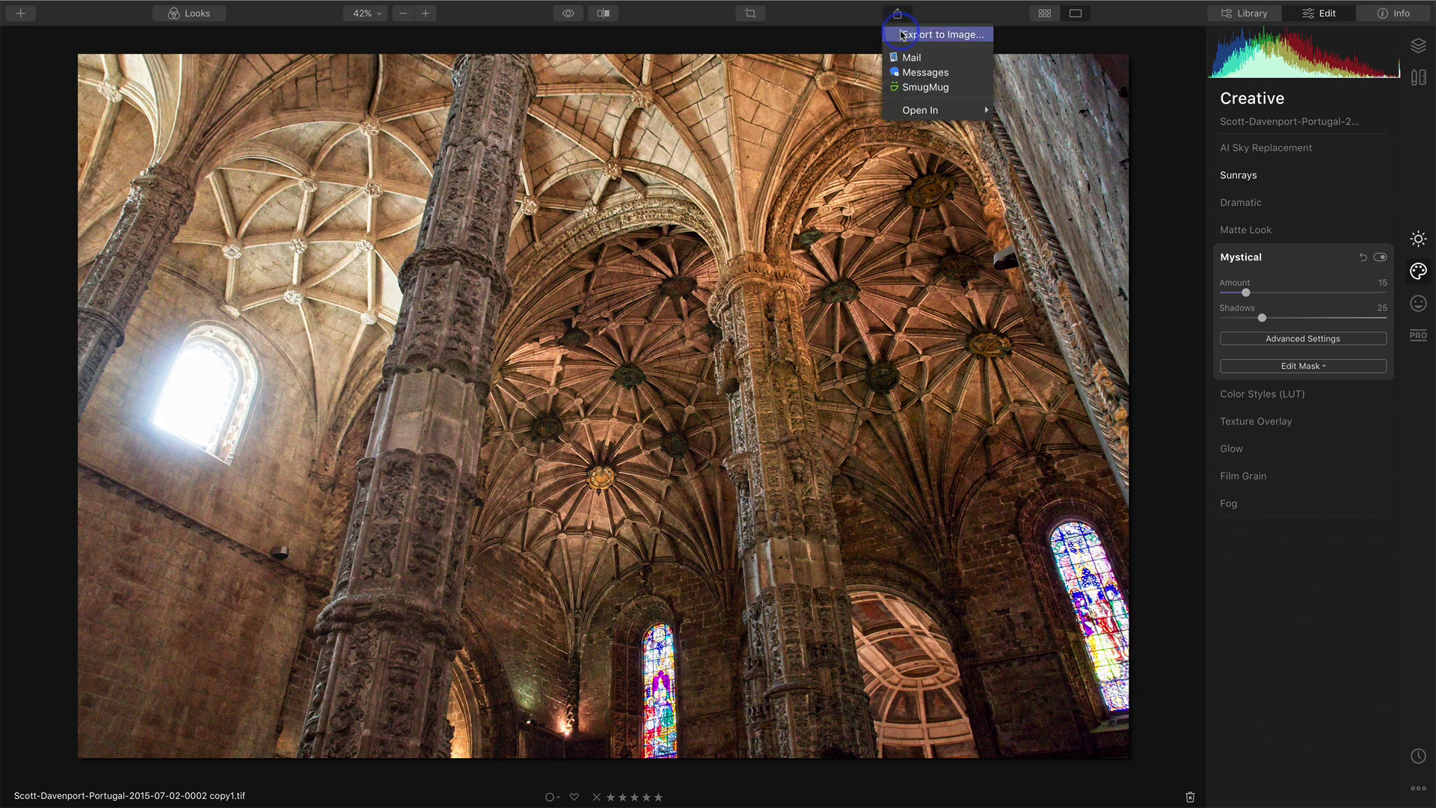
- Set Export to Image to original size, ProPhoto RGB colour space and TIFF format
click(903, 35)
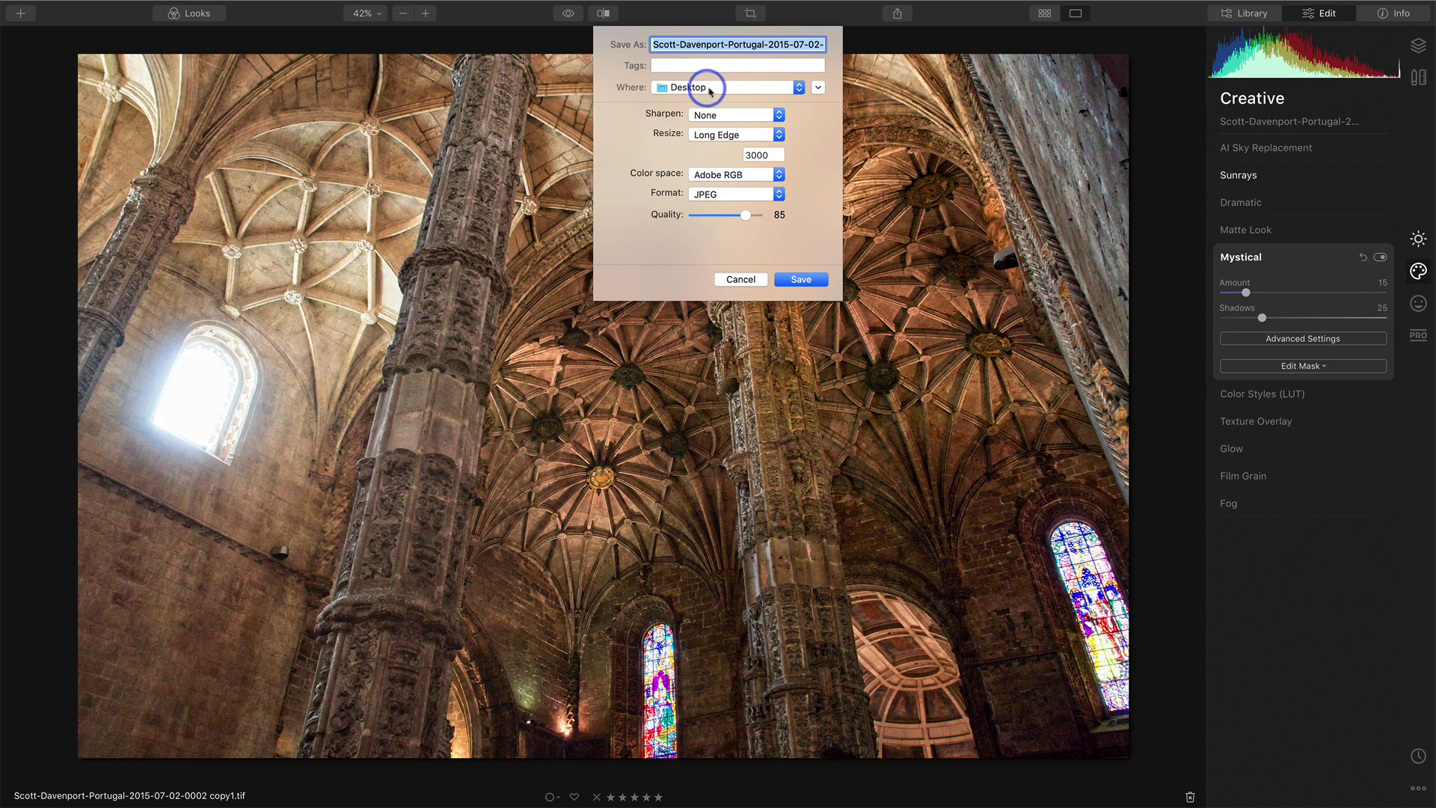
click(725, 132)
click(712, 122)
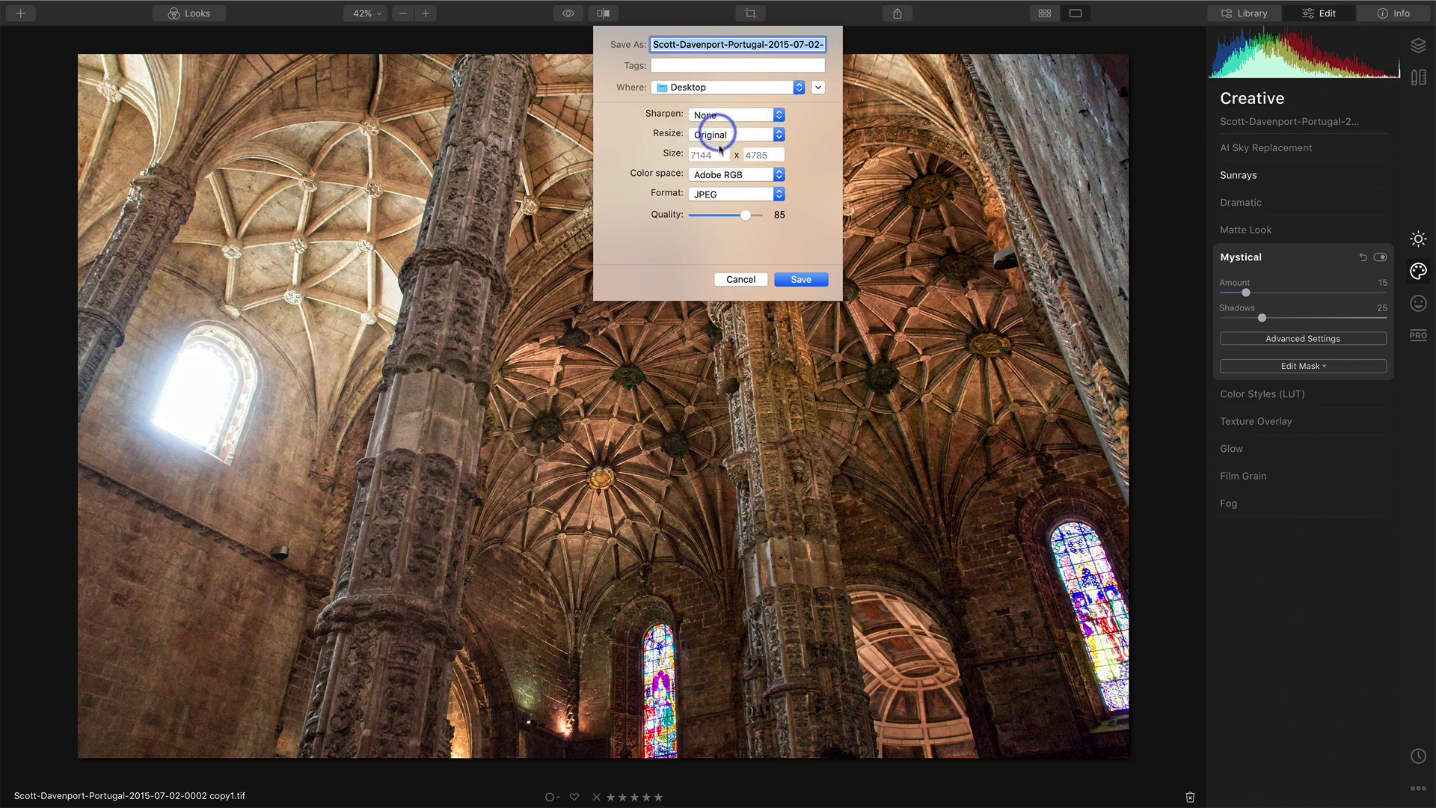
click(718, 174)
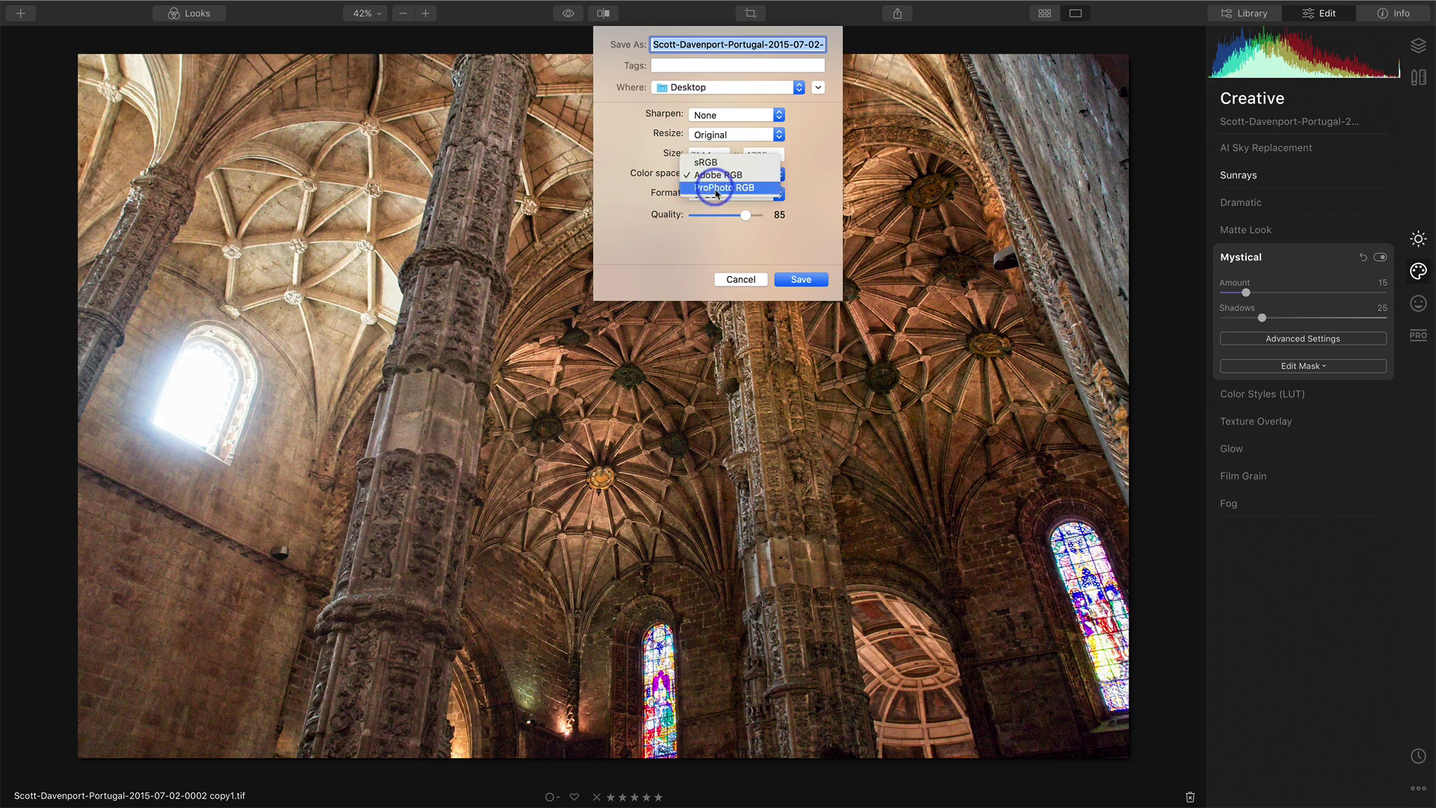
click(716, 189)
click(722, 195)
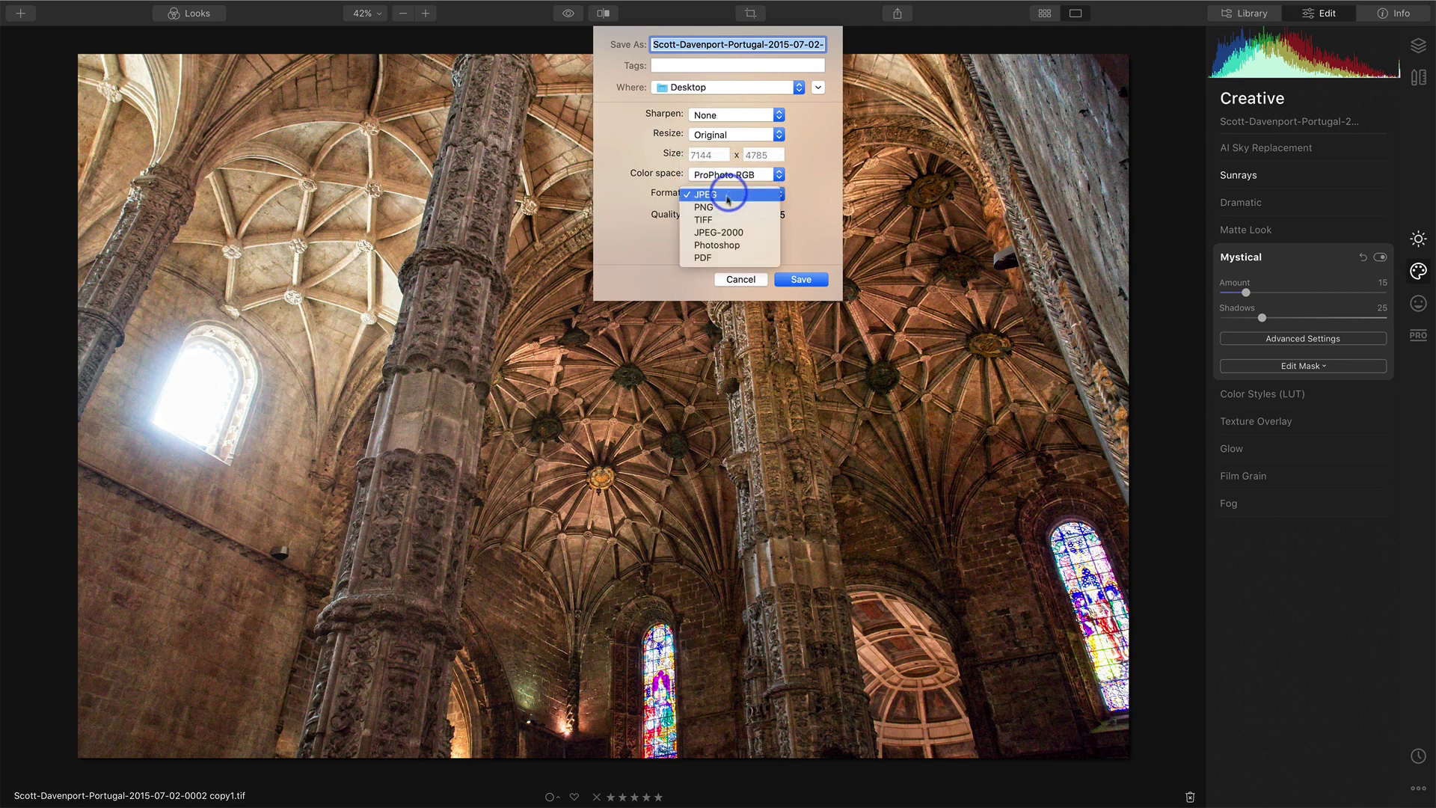
click(714, 219)
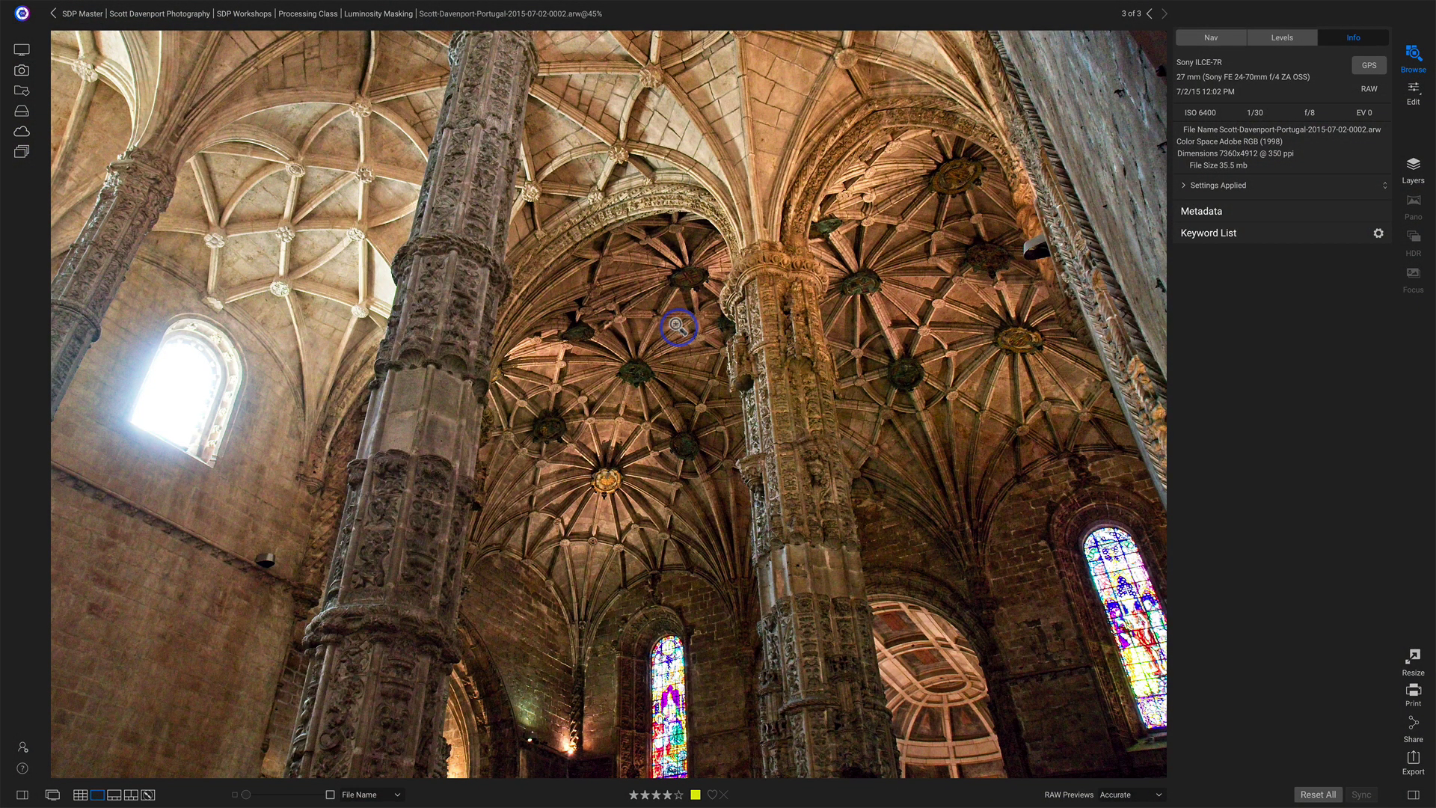
- Switch ON1 Browse to Grid view with G
key(g)
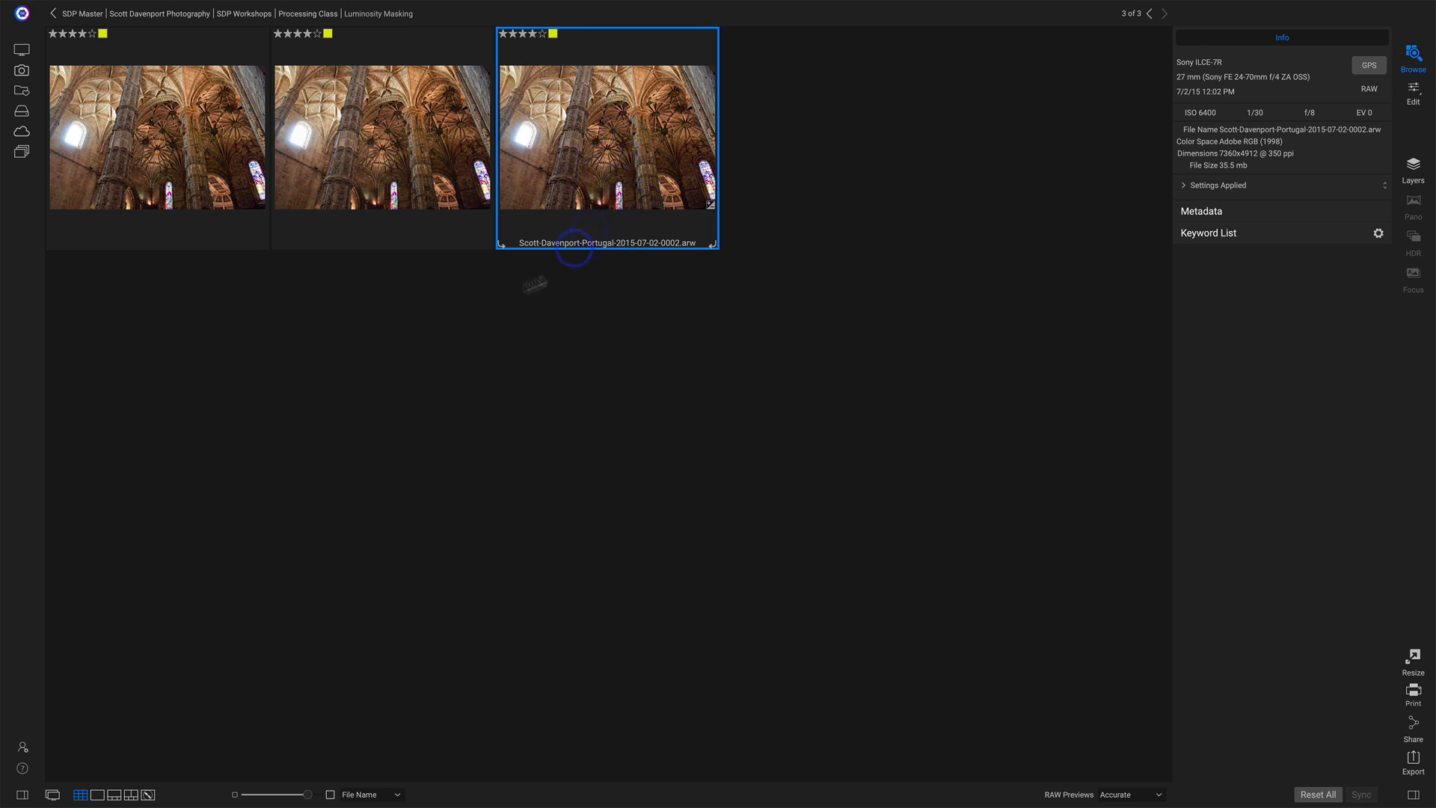
- Inspect the file details of copy1.tif and copy1.tiff, then select both TIFF copies
click(164, 164)
click(524, 137)
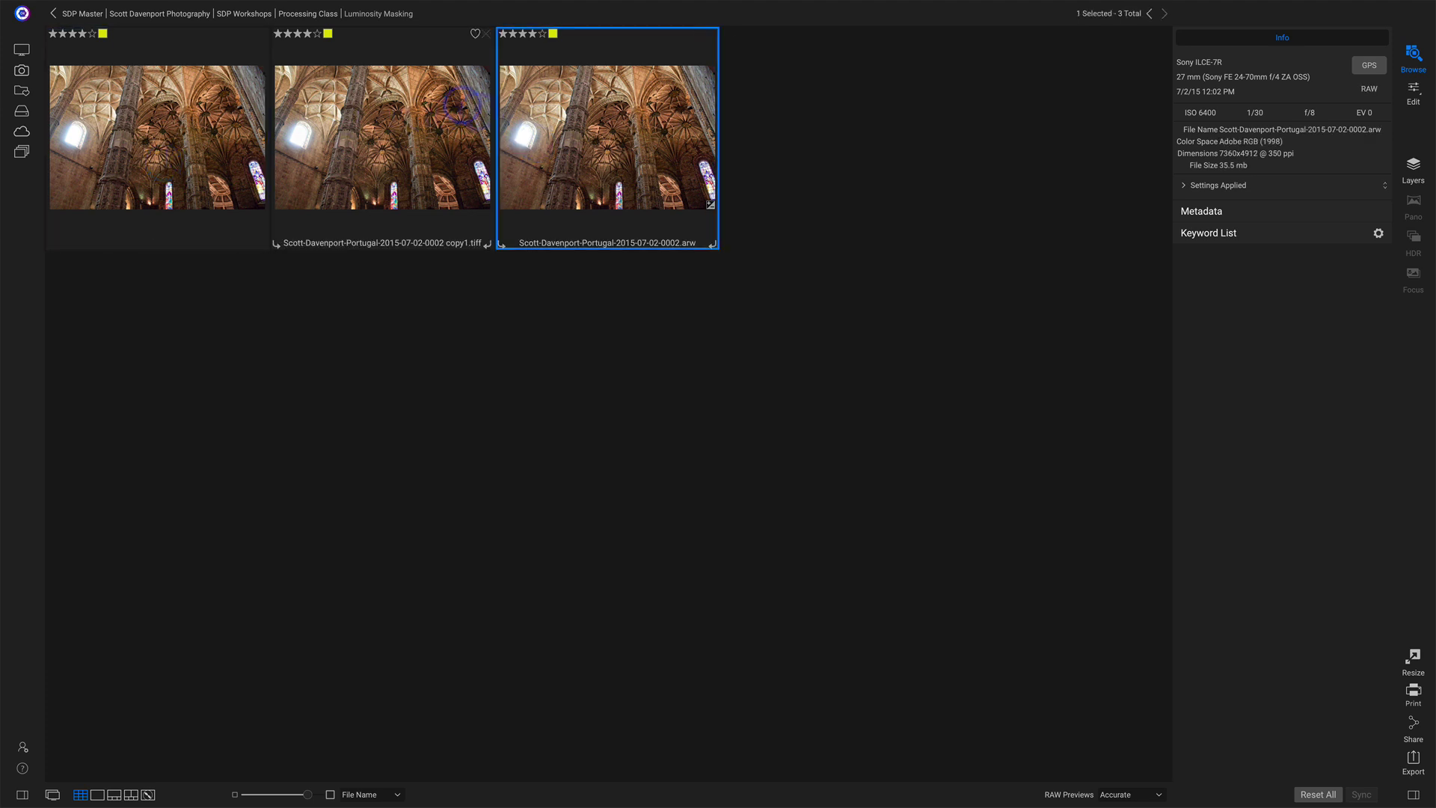
click(144, 143)
click(578, 140)
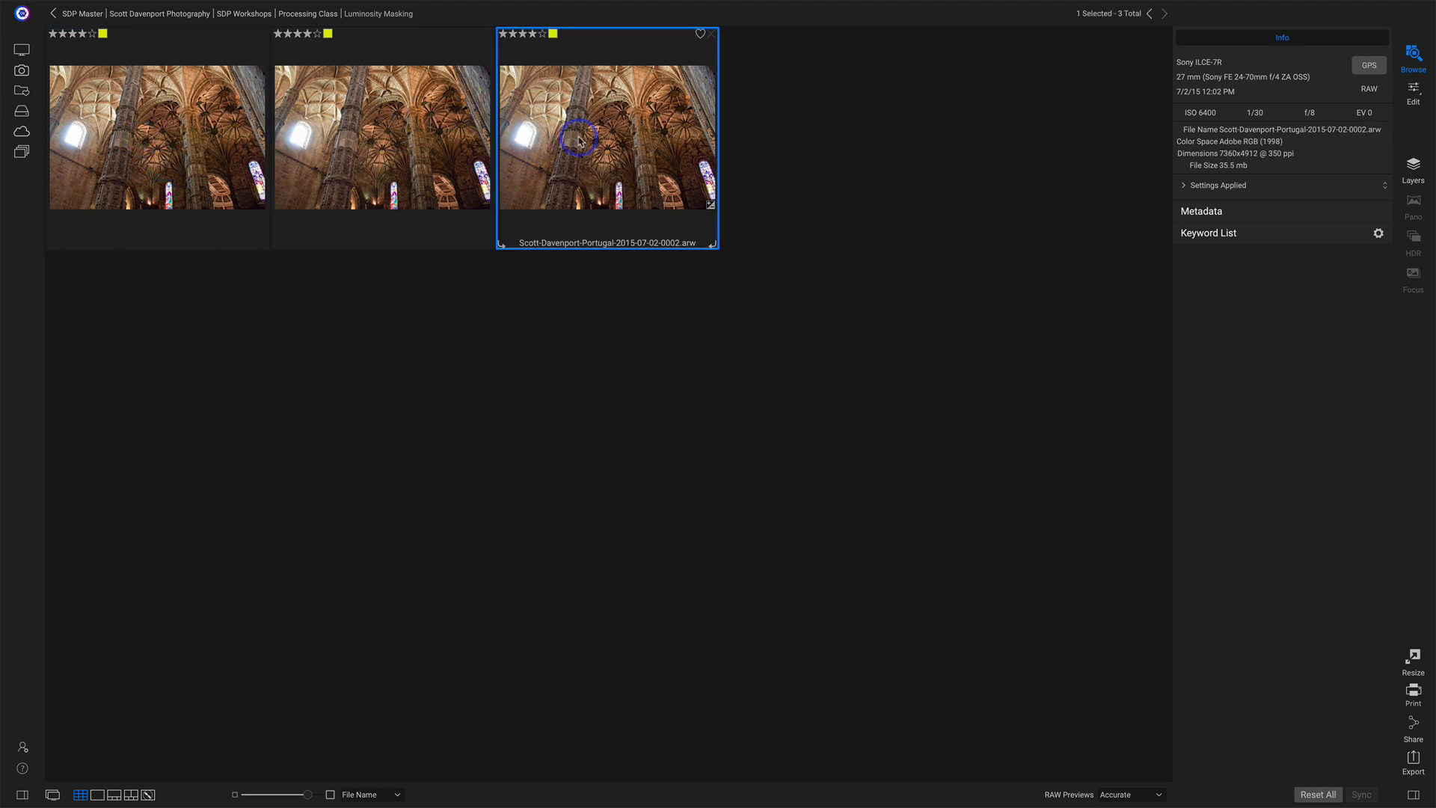
click(179, 142)
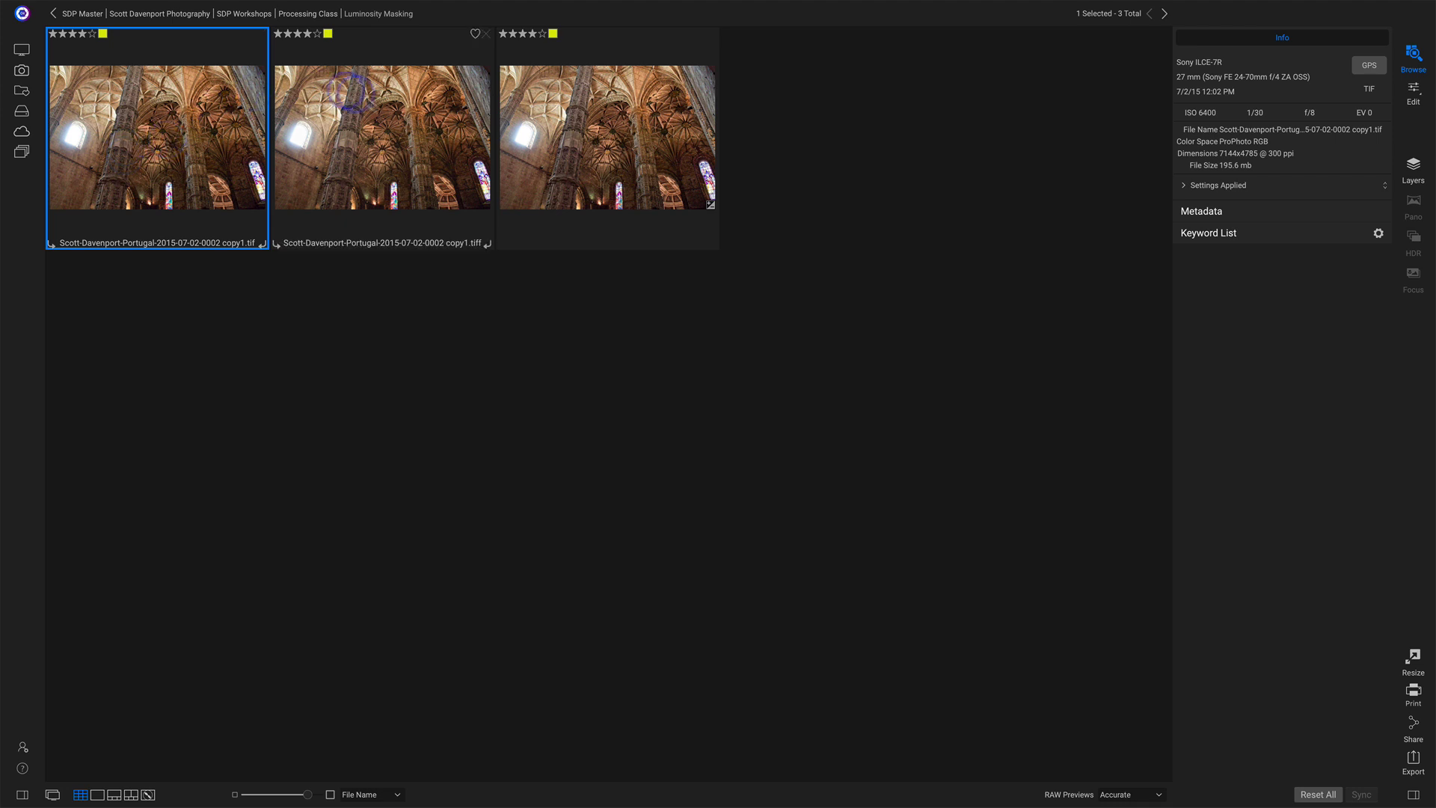
click(383, 150)
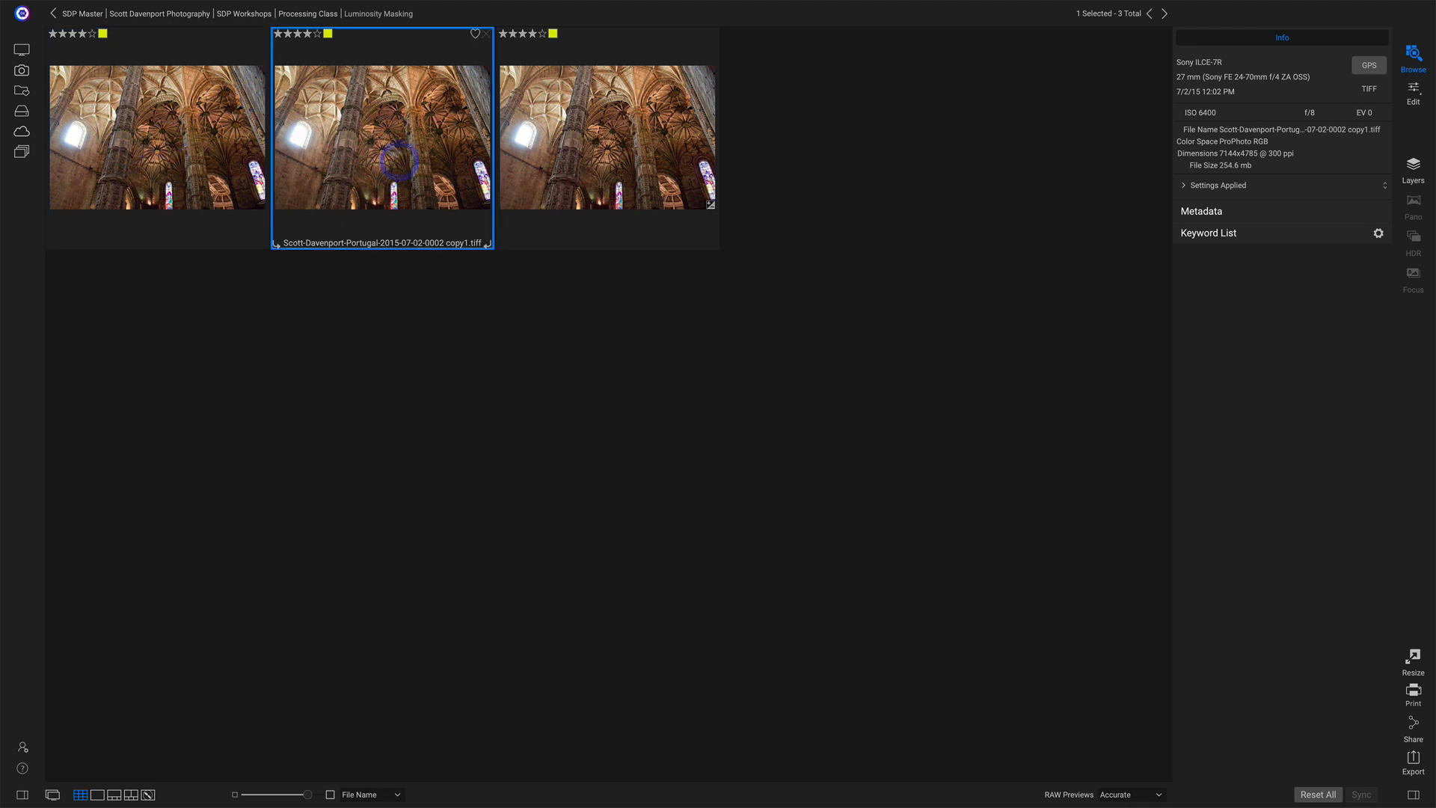
click(228, 159)
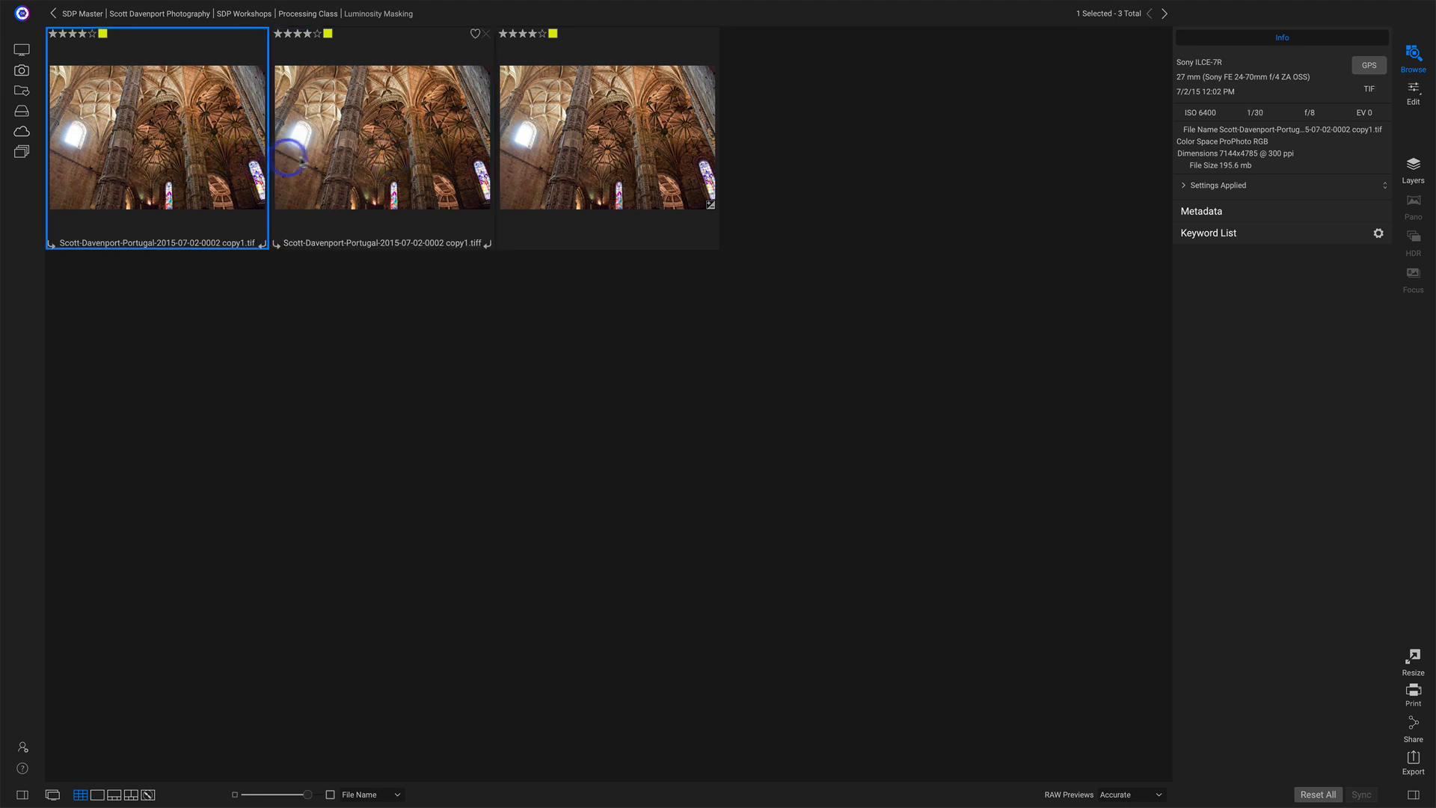
ctrl+click(308, 171)
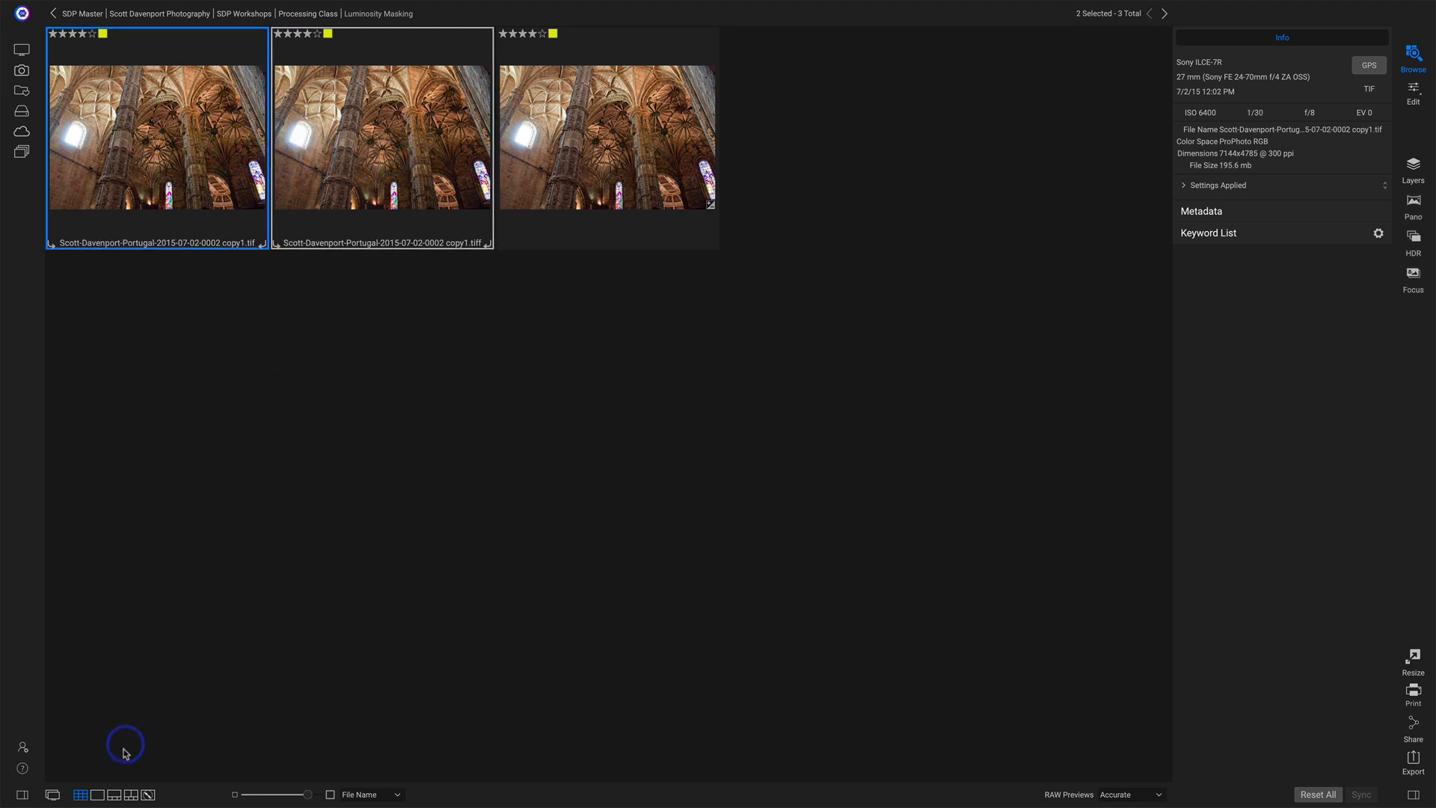
- Show copy1.tif and copy1.tiff side by side in Compare view
click(131, 794)
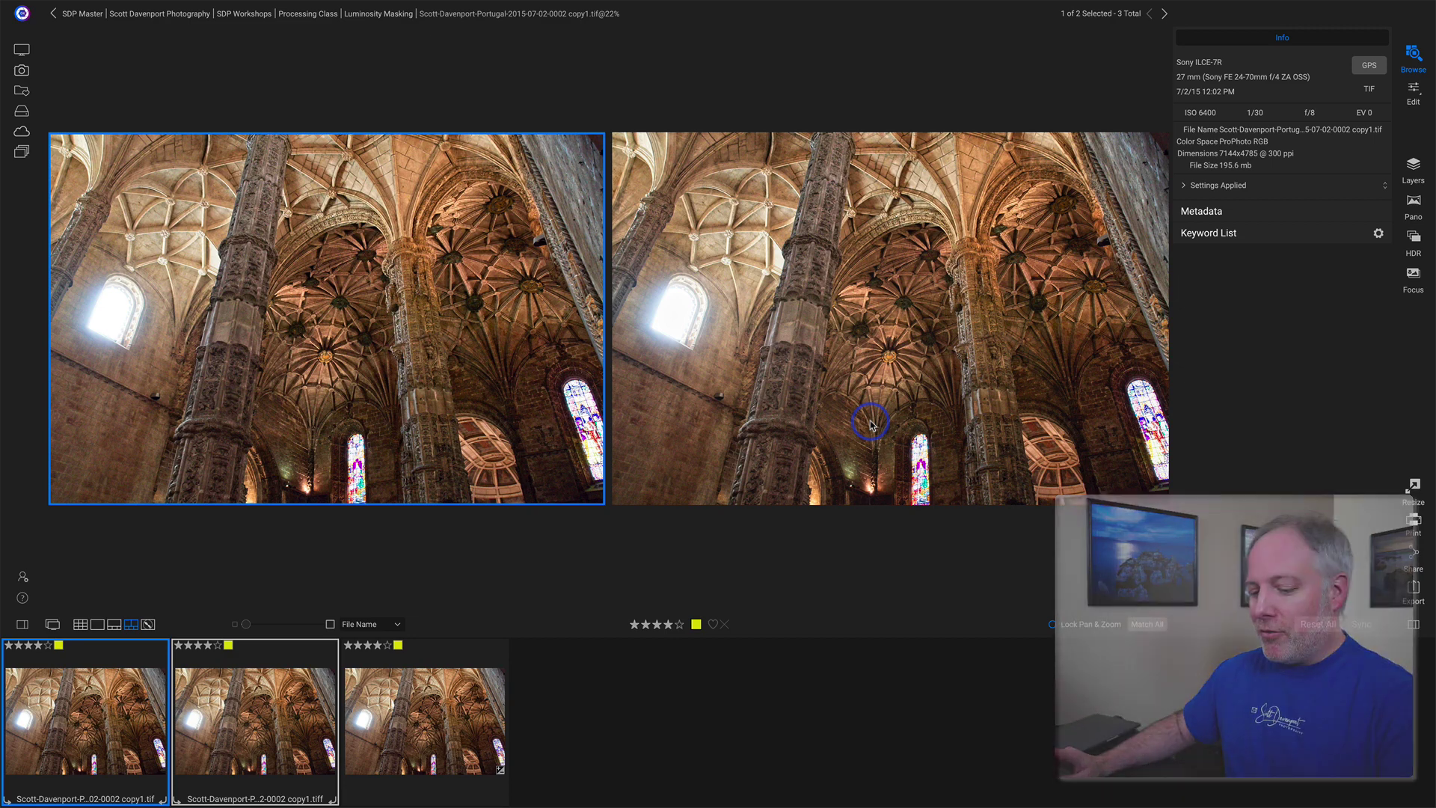
- In grid view, move the intermediate copy1.tif to the Trash, keeping copy1.tiff and the raw
key(g)
click(374, 340)
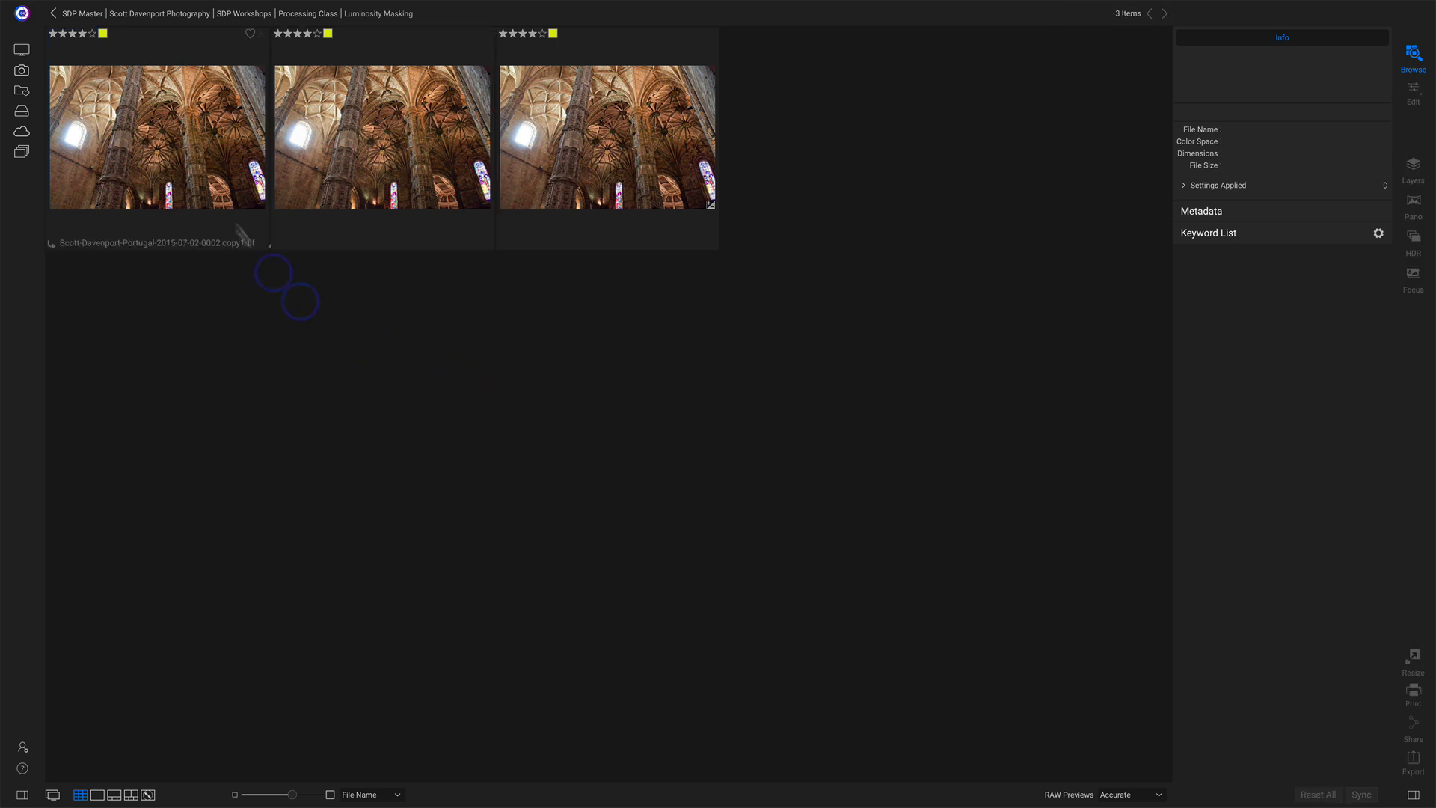
click(241, 232)
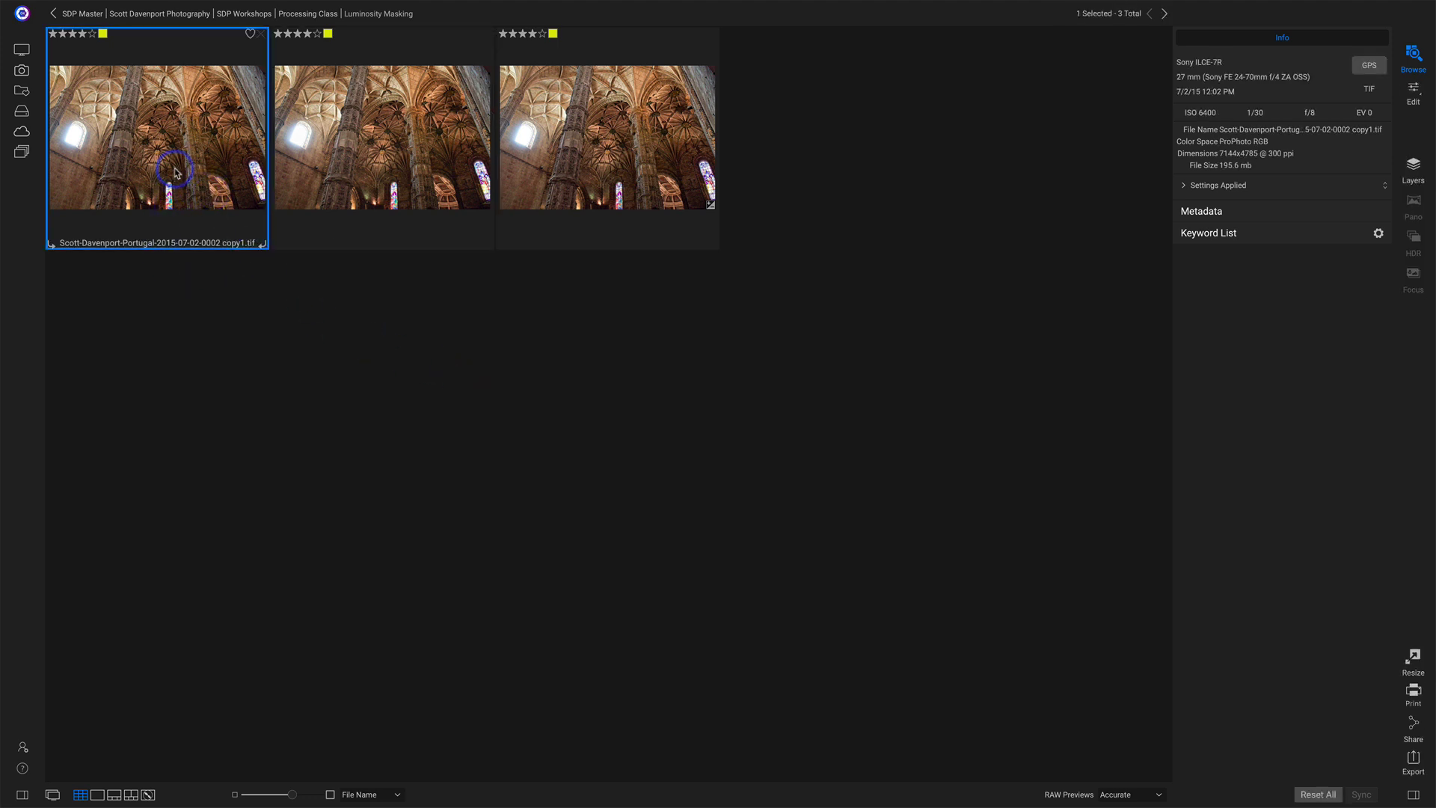
key(Delete)
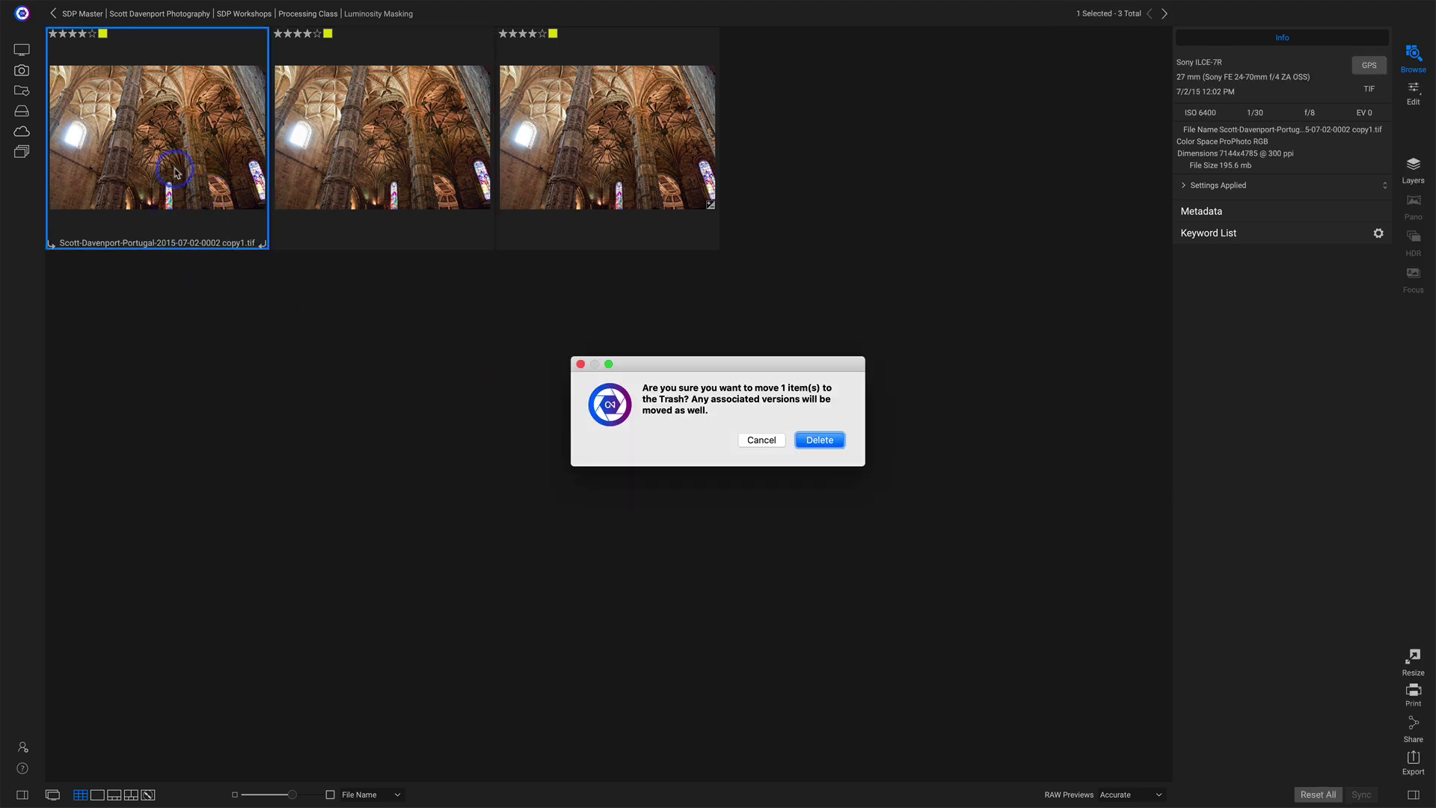
click(810, 440)
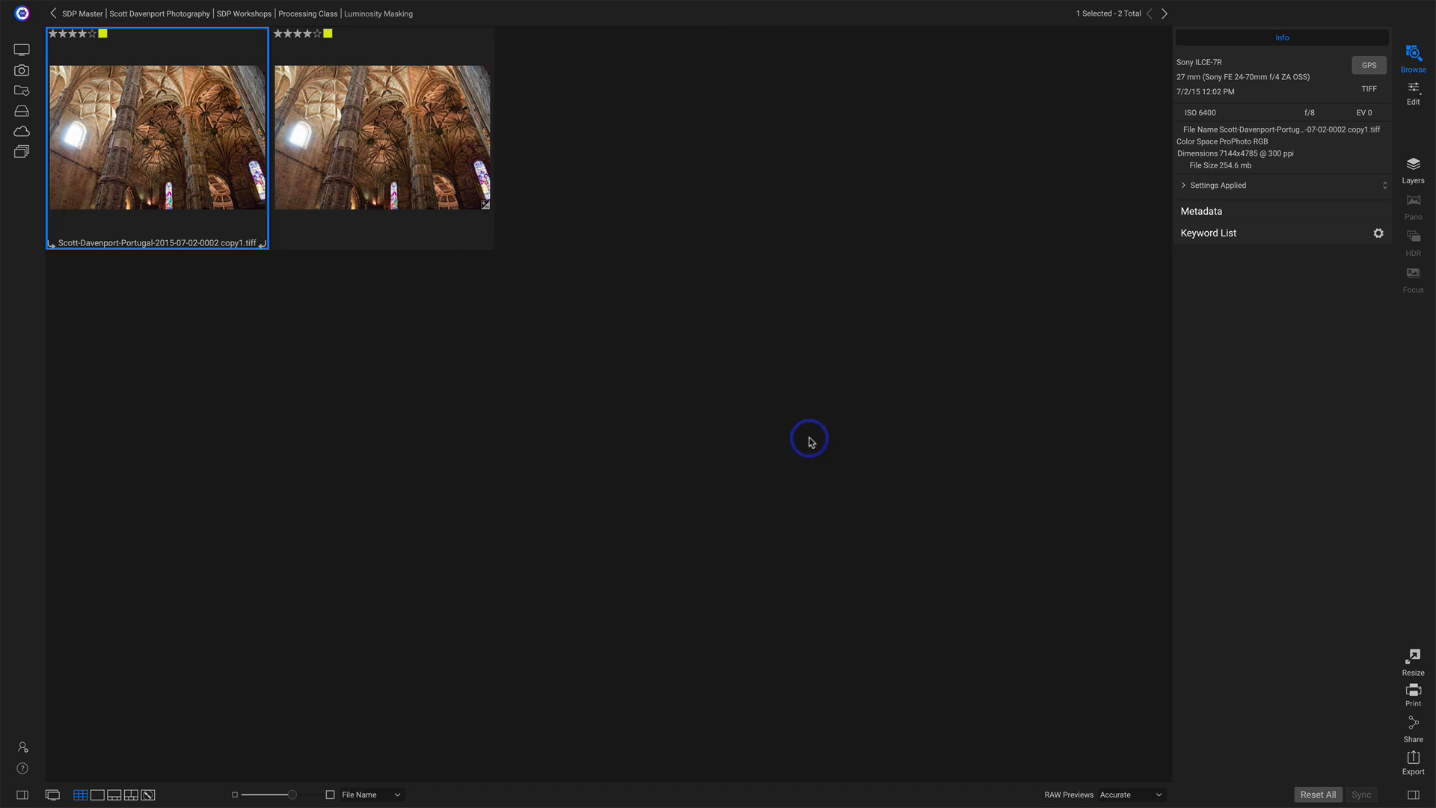